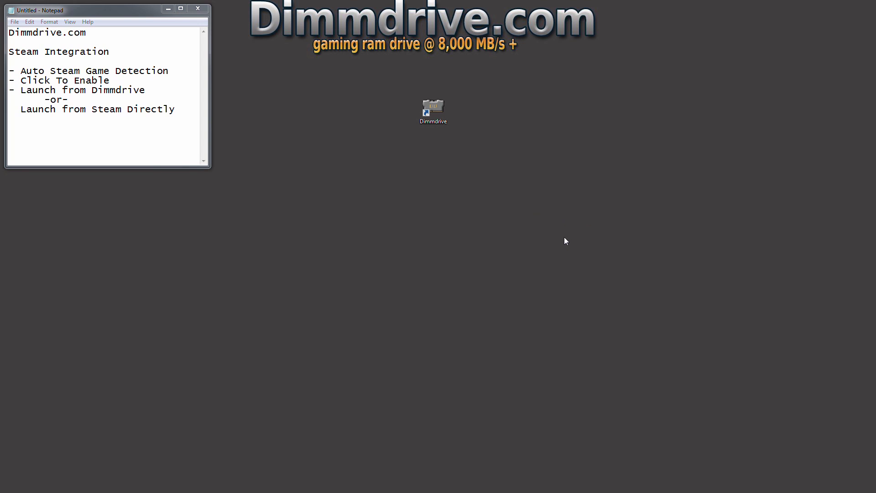
- Launch Dimmdrive and scroll through the auto-detected Steam games strip
drag(586, 224, 296, 377)
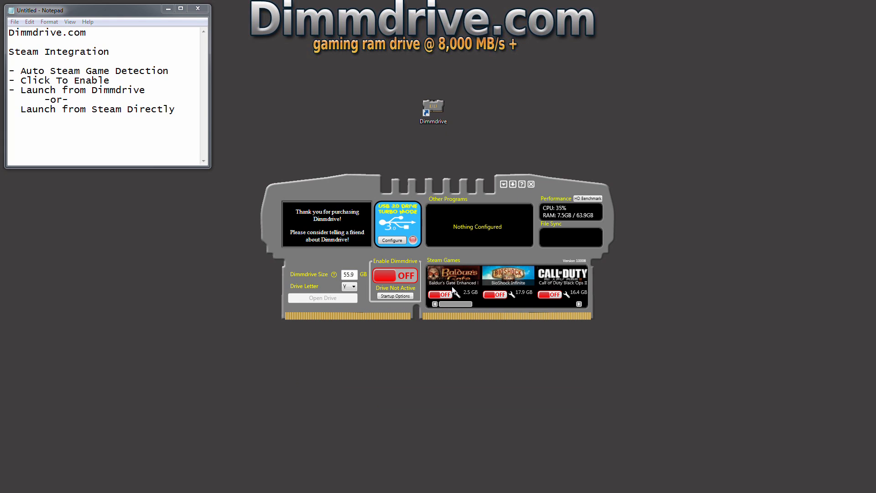
mouse_move(446, 305)
mouse_down()
mouse_move(577, 305)
mouse_move(431, 313)
mouse_up()
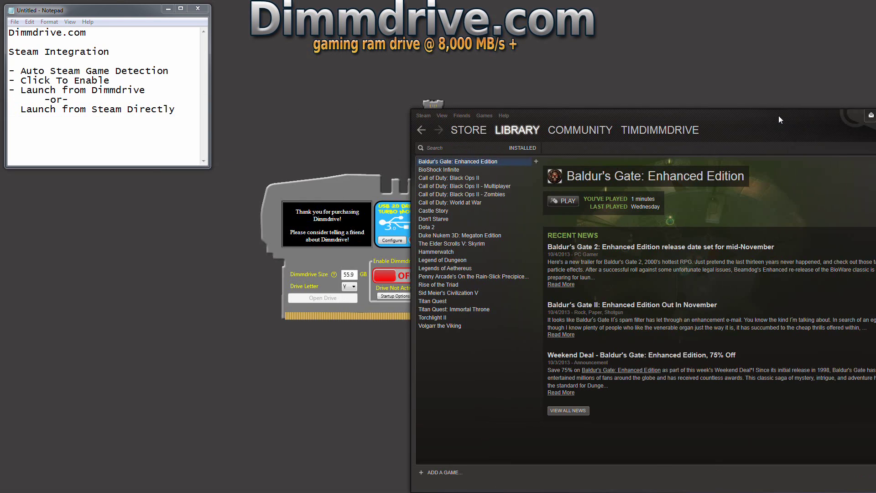
drag(778, 116, 483, 45)
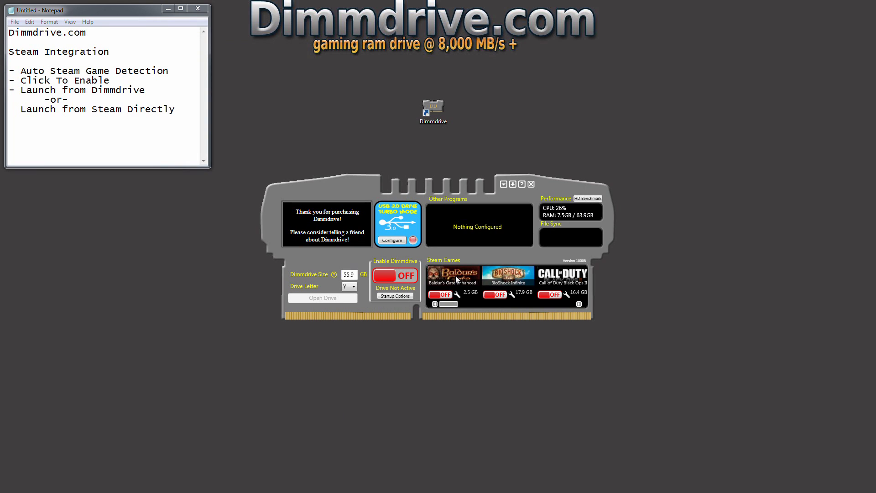
drag(454, 309, 582, 305)
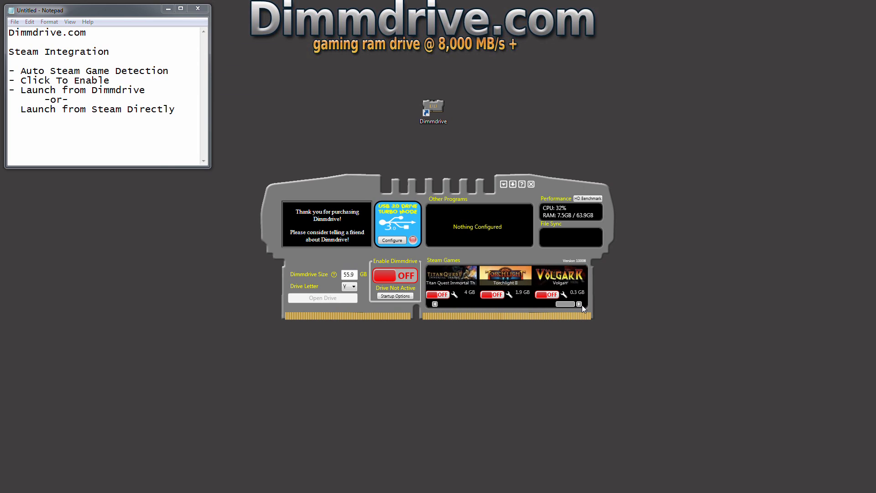
- Set the Dimmdrive size to 5 GB and enable Torchlight II using Torchlight2.exe as its executable
double_click(356, 275)
text(5)
click(491, 294)
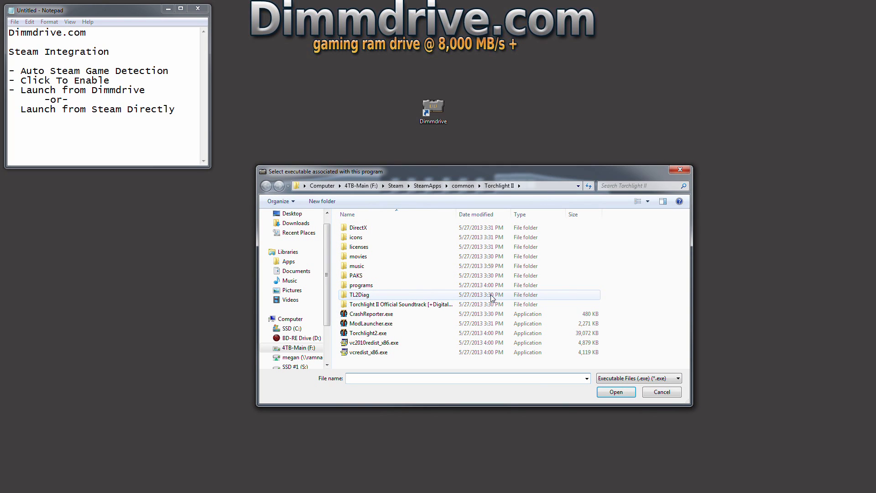
double_click(379, 334)
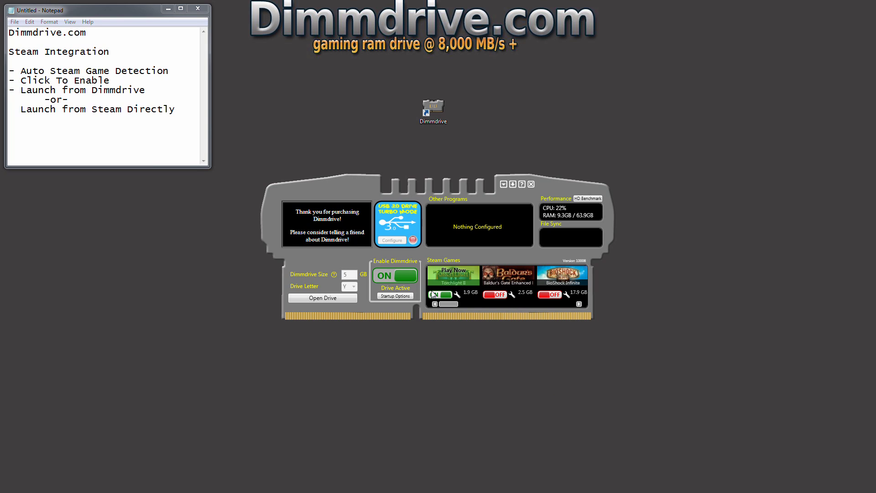
- Start Torchlight II from the RAM drive tile, reach its main menu, then close it
click(450, 275)
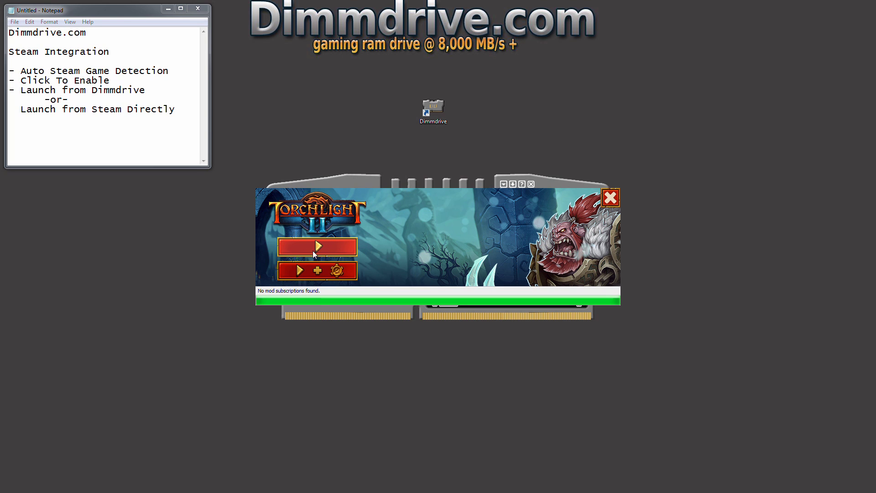
click(315, 248)
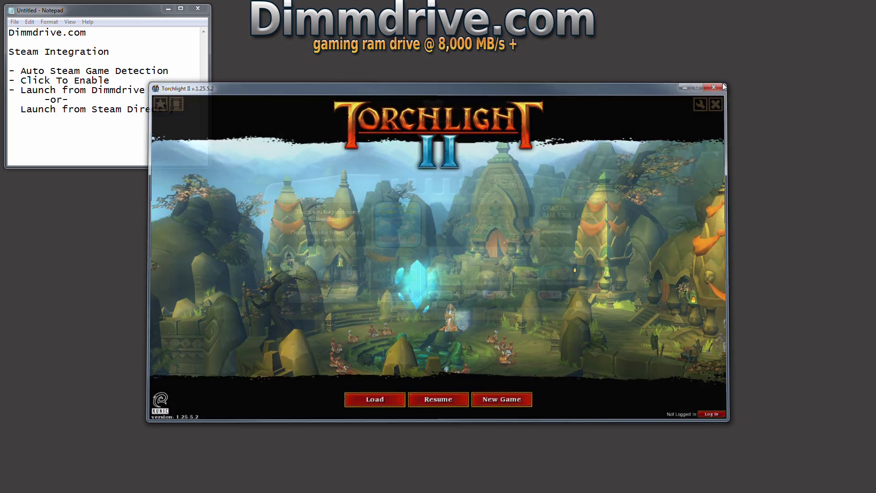
click(722, 84)
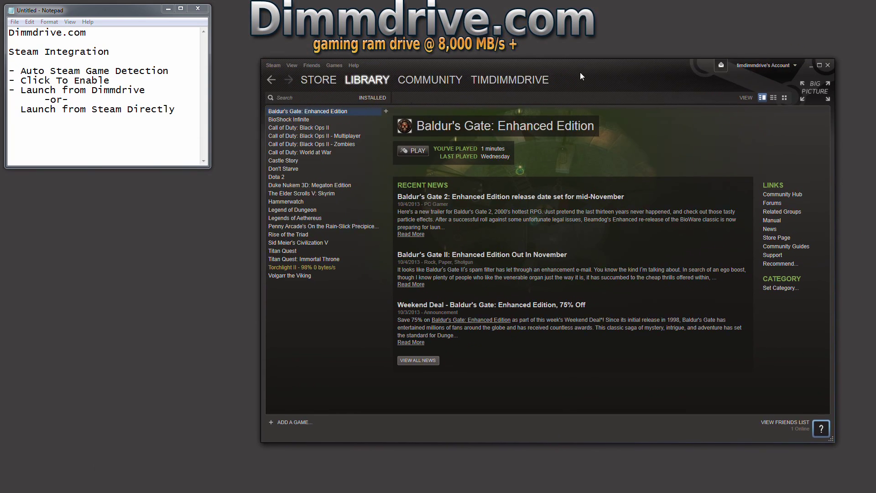
- Launch Torchlight II from its Steam library page, then close the running game
drag(580, 72, 494, 67)
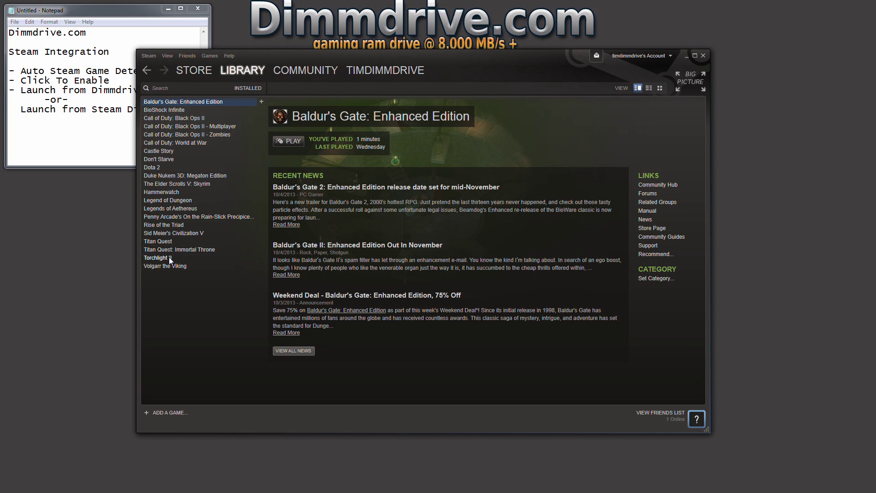
click(169, 257)
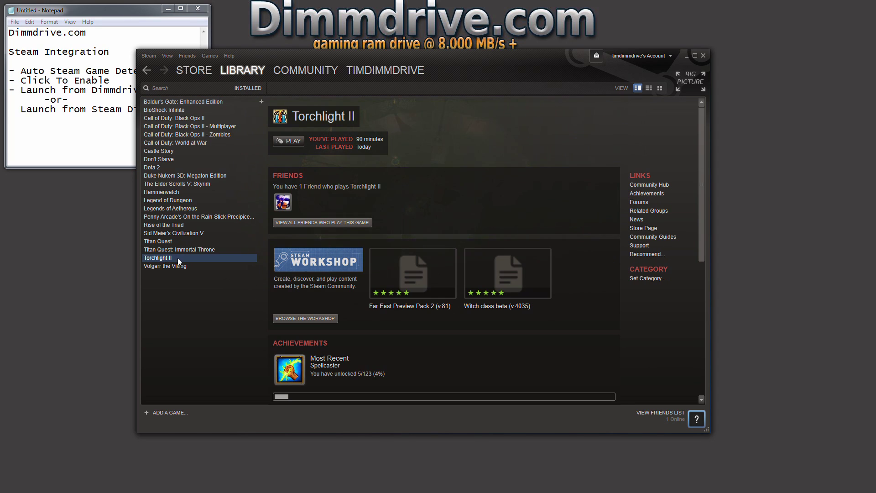
click(286, 142)
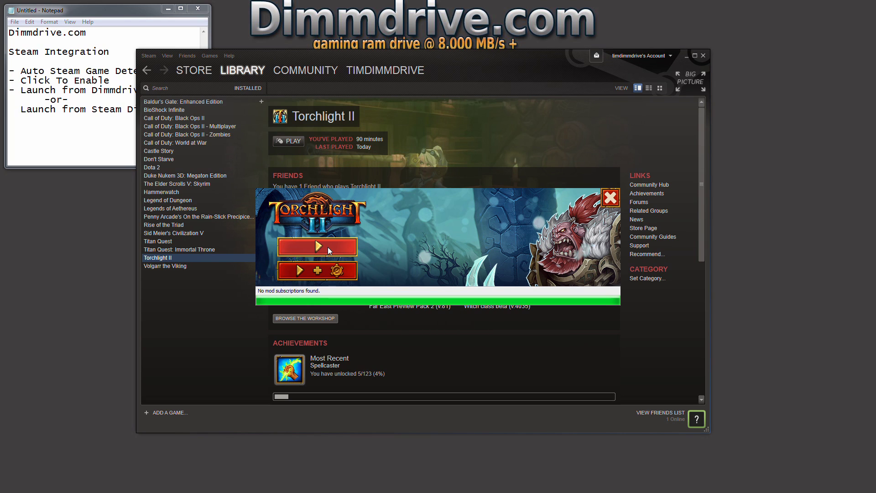
click(328, 247)
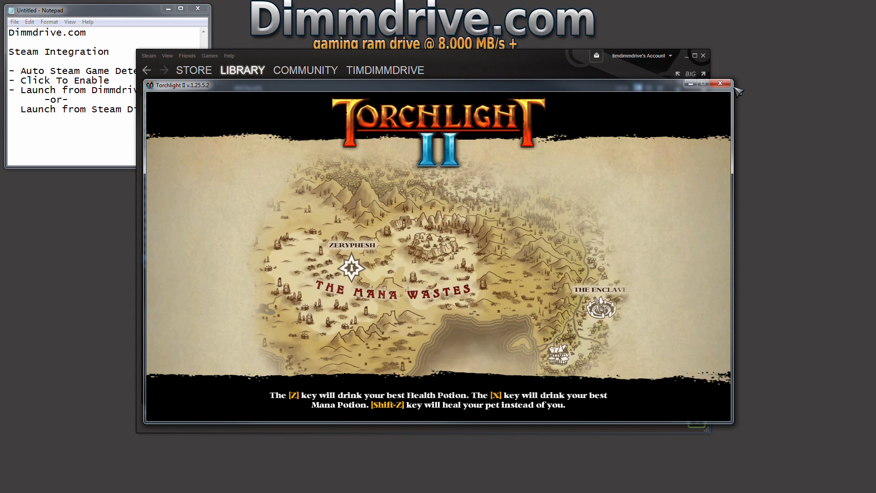
click(717, 84)
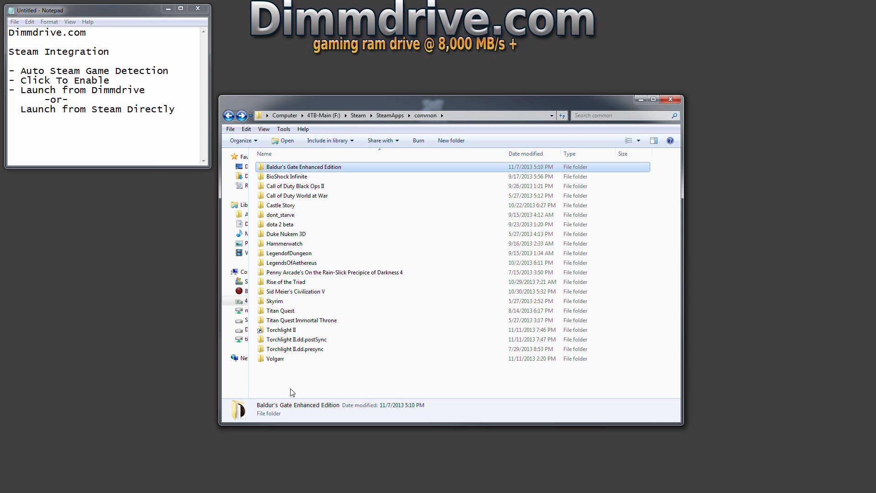
- Inspect the Torchlight II folder's shortcut target on drive Y:, then close Explorer
right_click(285, 330)
click(313, 323)
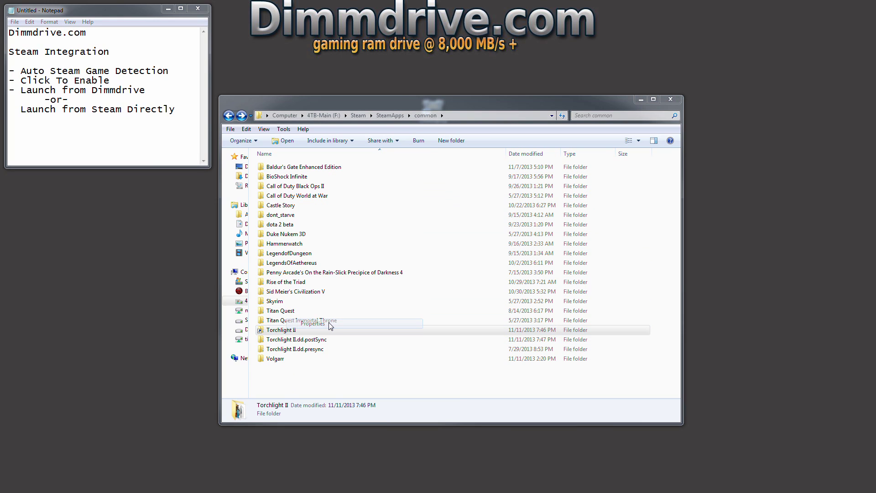
drag(389, 269, 380, 156)
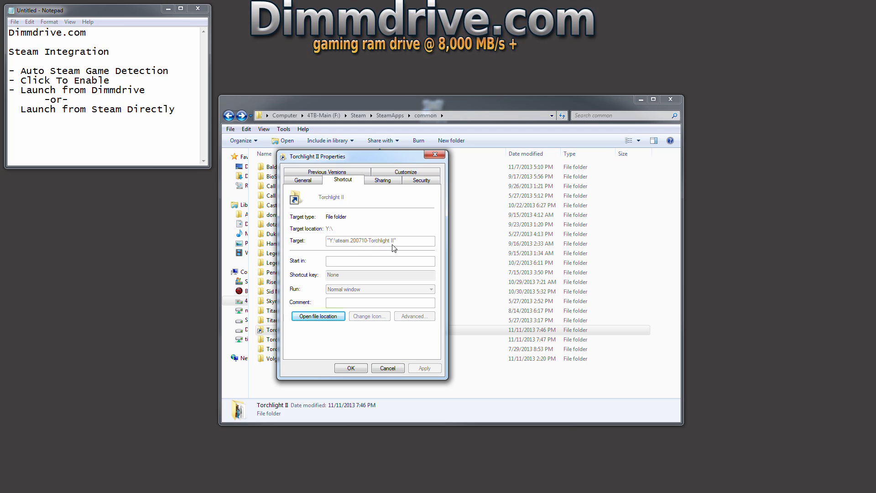
click(387, 368)
click(642, 99)
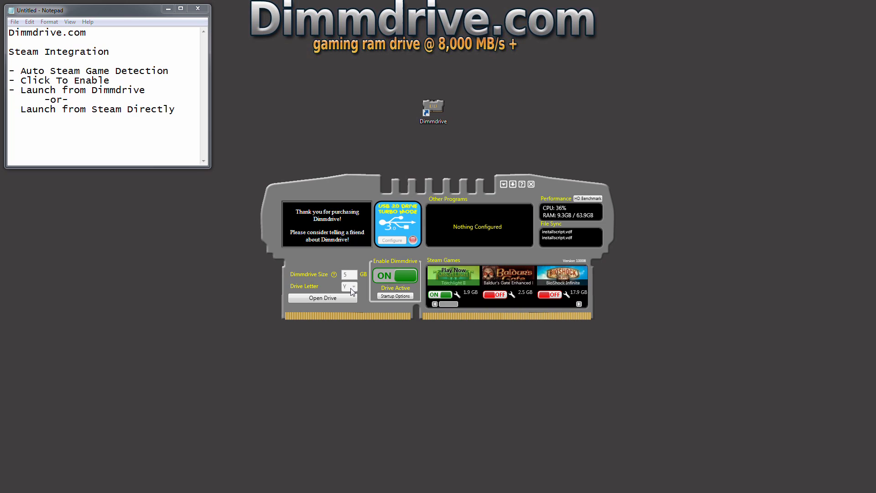
- Move the Dimmdrive window higher and start Torchlight II from its Play Now tile
drag(354, 194, 351, 166)
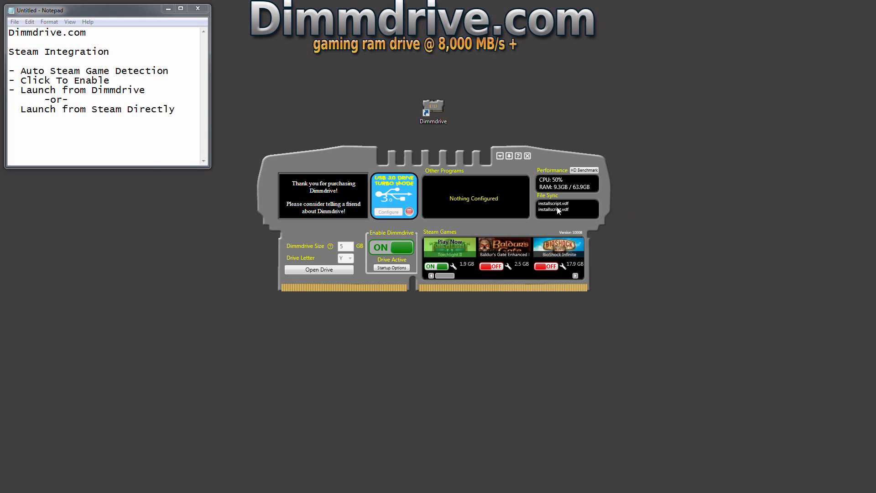
drag(684, 155, 795, 161)
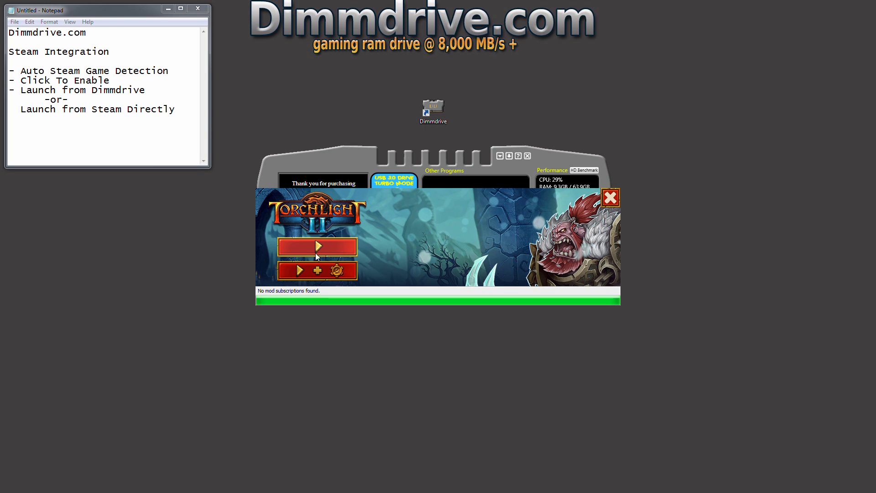
- Start Torchlight II, change its resolution from 1280 x 720 to 1600 x 900, apply, then quit
click(321, 251)
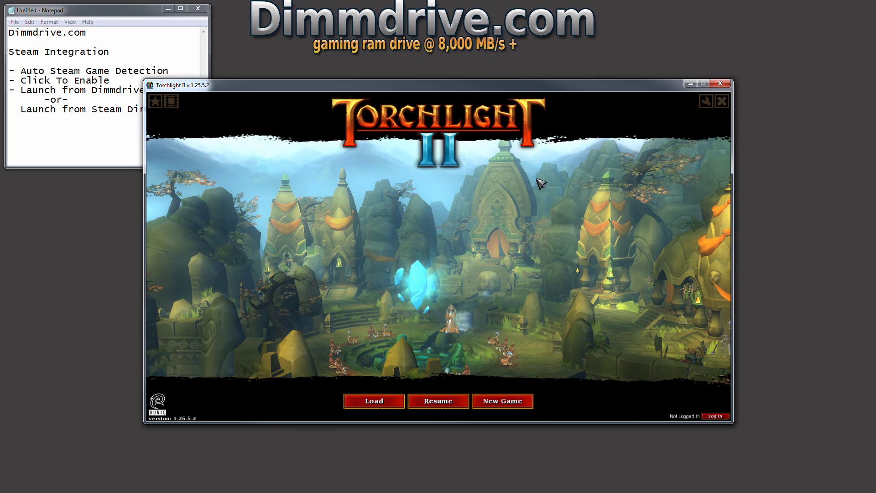
mouse_move(440, 399)
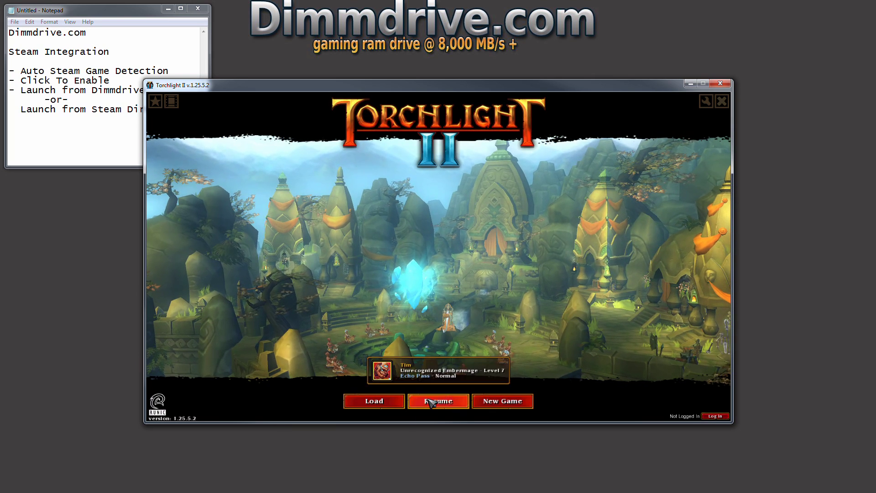
click(707, 102)
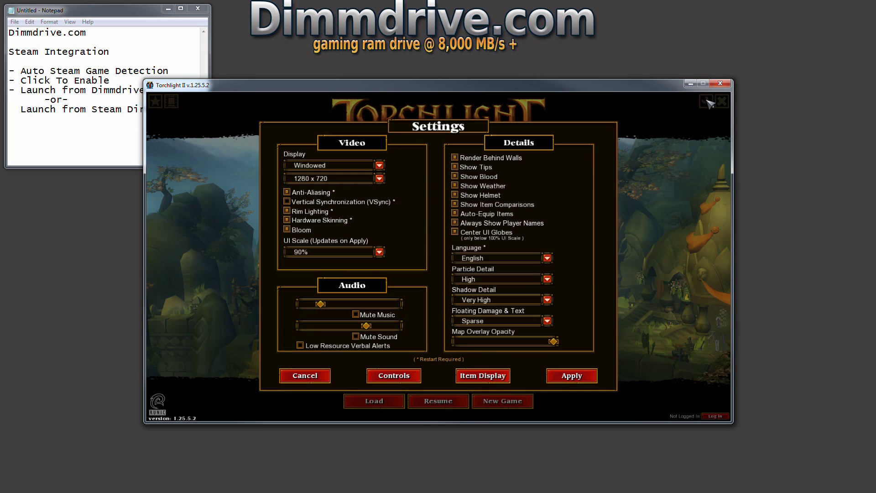
click(380, 179)
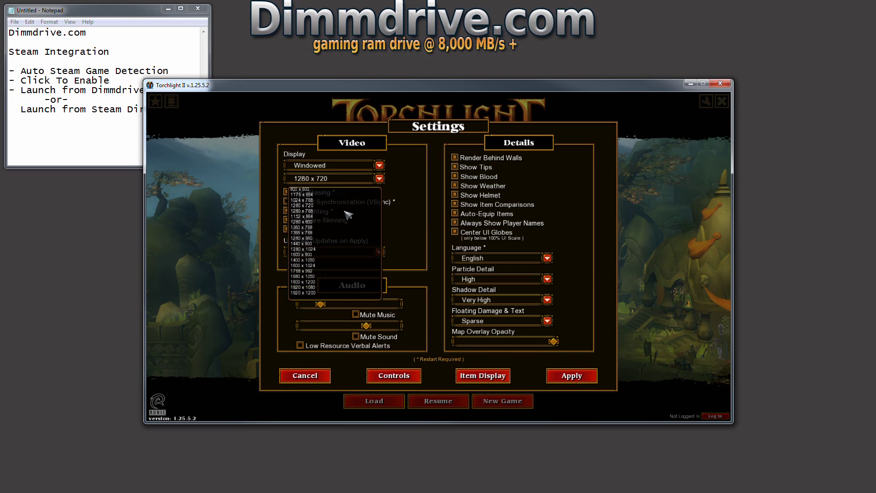
click(313, 254)
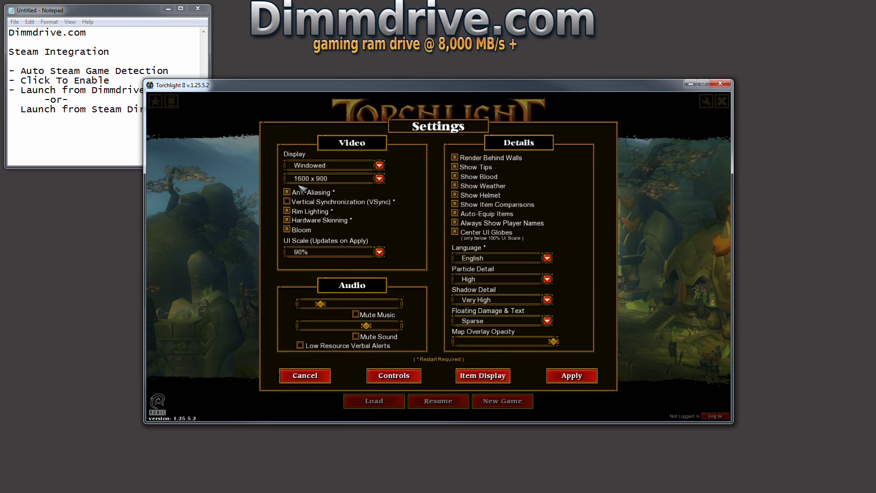
click(572, 376)
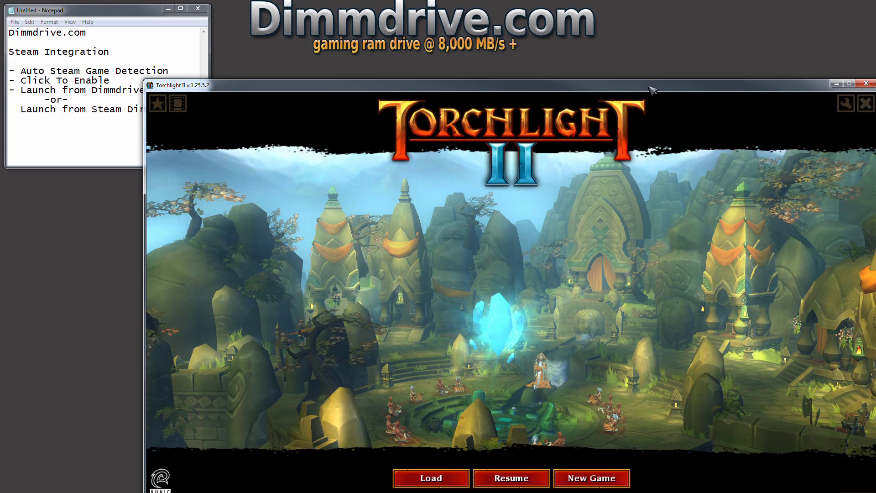
drag(643, 87, 577, 44)
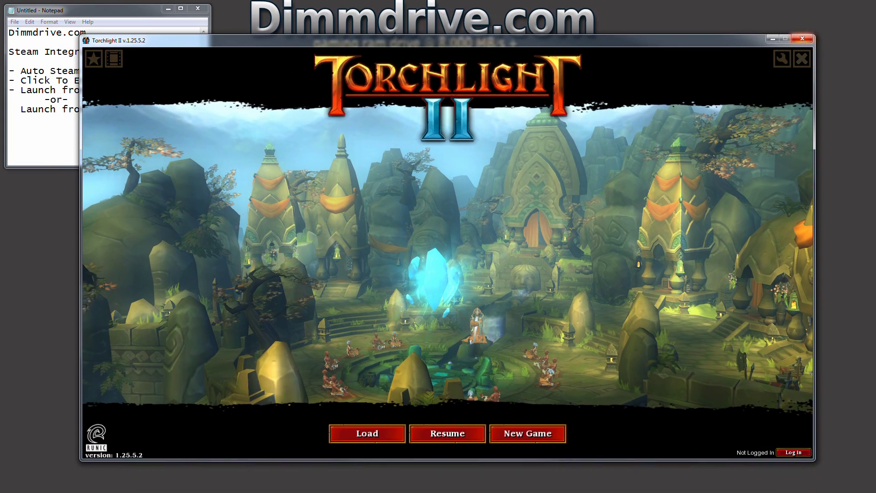
click(807, 38)
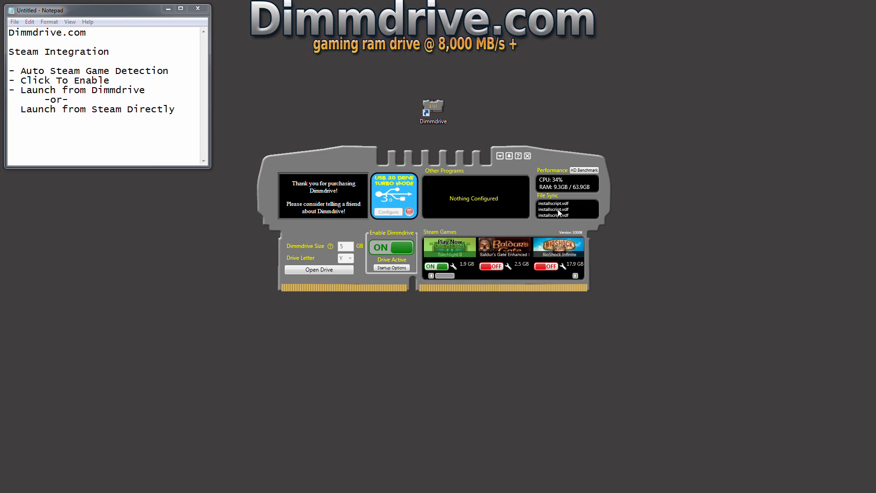
- Switch the Dimmdrive RAM drive off and open the SteamApps\common folder in Explorer
click(384, 248)
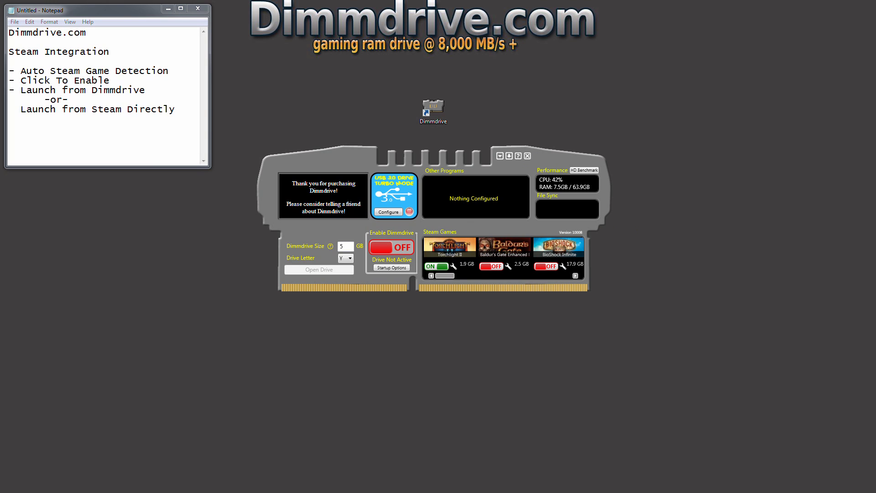
click(453, 266)
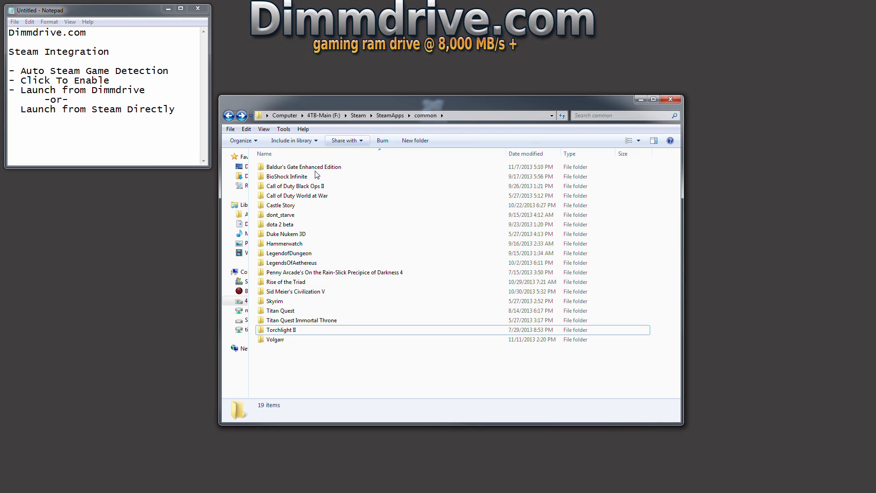
- Check the Torchlight II folder's context menu twice, then minimize the Explorer window
right_click(279, 332)
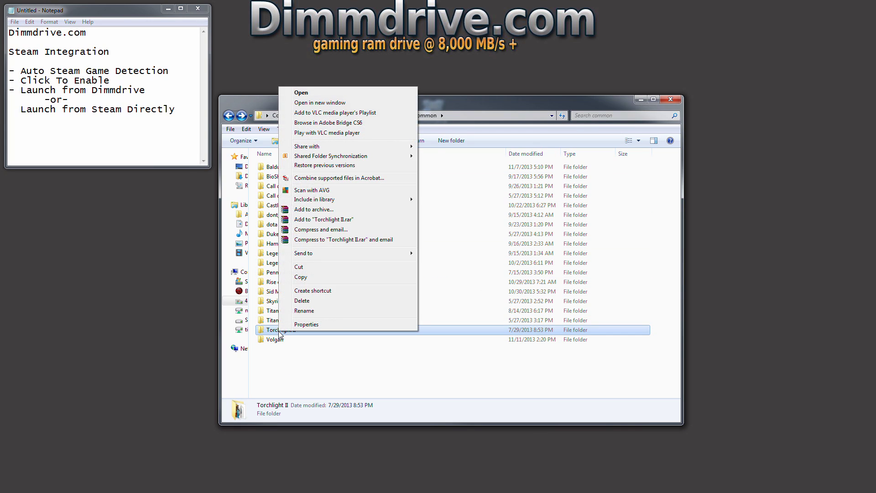
click(278, 365)
right_click(281, 332)
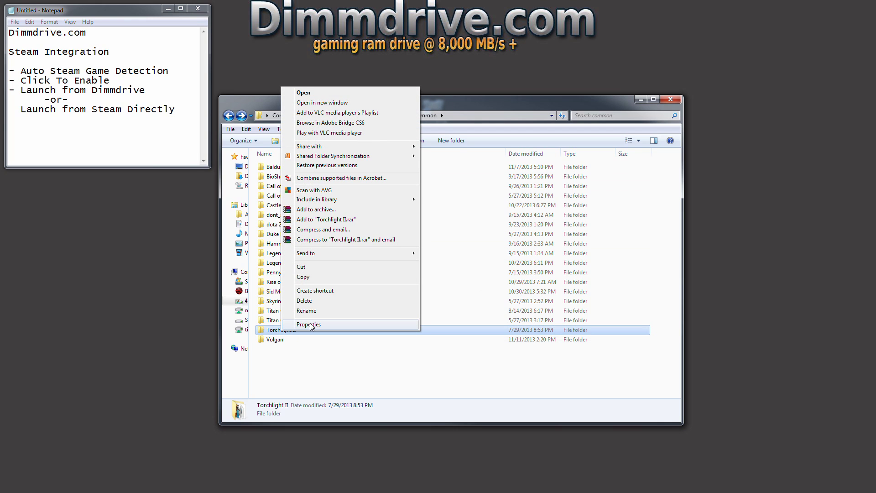
click(356, 371)
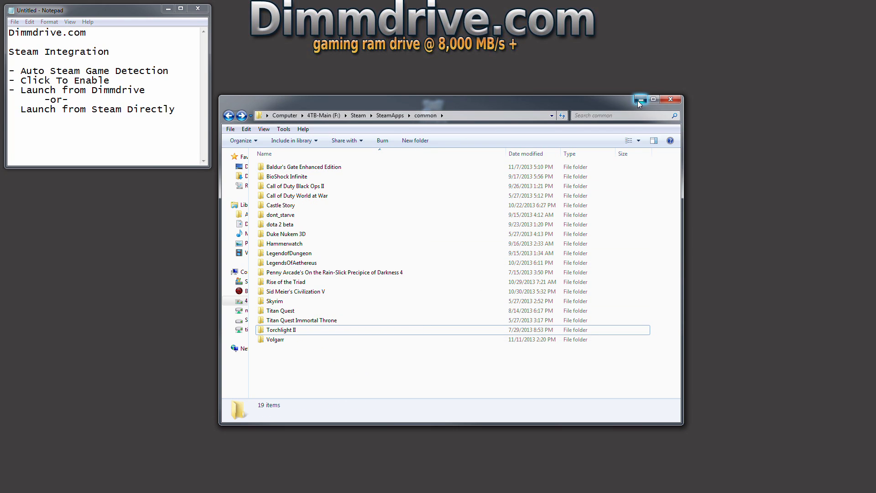
click(640, 99)
- Launch Torchlight II from Steam, confirm 1600 x 900 in its resolution list, then quit
drag(680, 101, 518, 77)
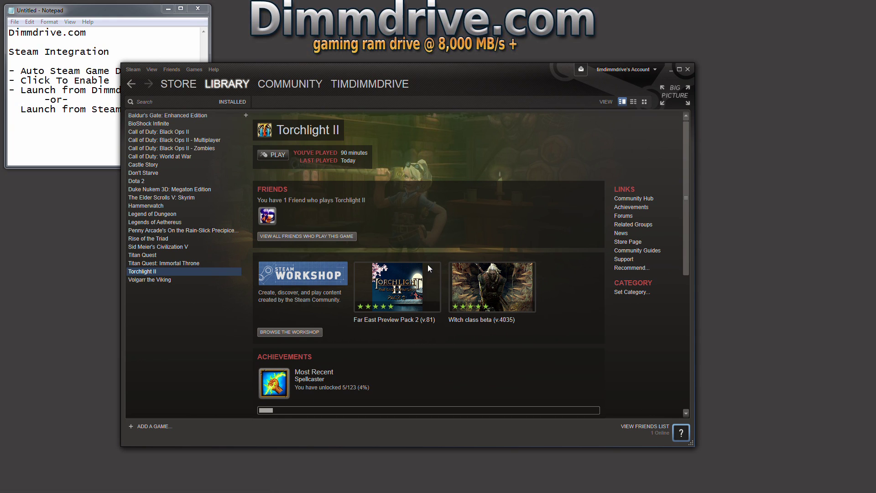
click(266, 157)
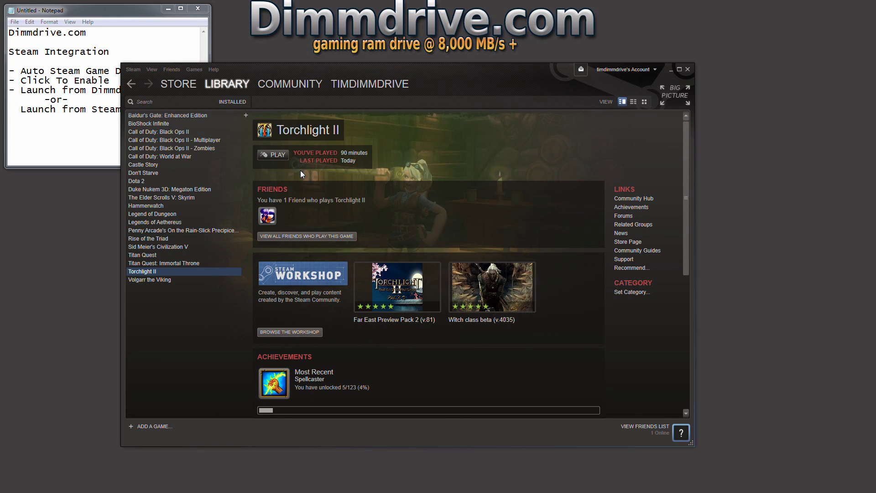
click(341, 255)
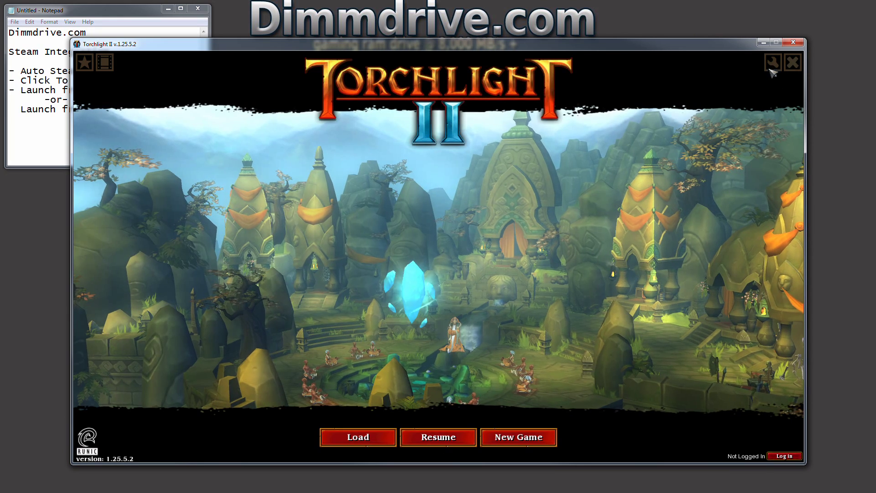
click(772, 62)
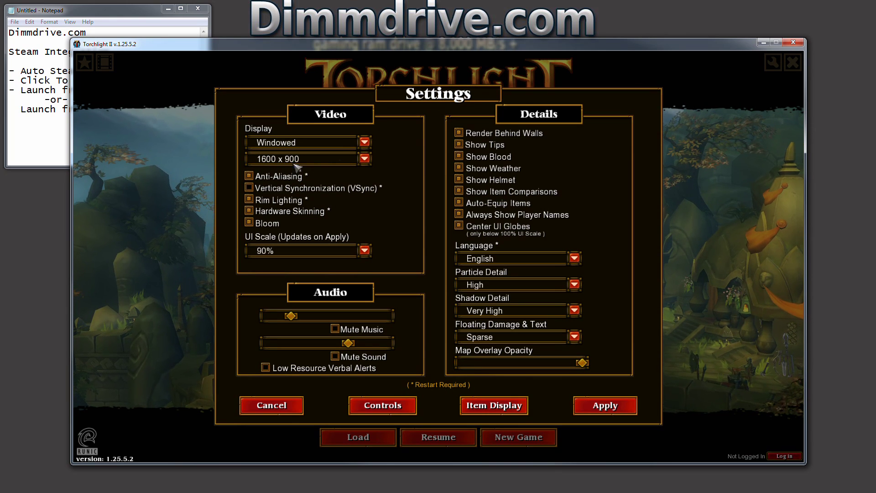
click(367, 160)
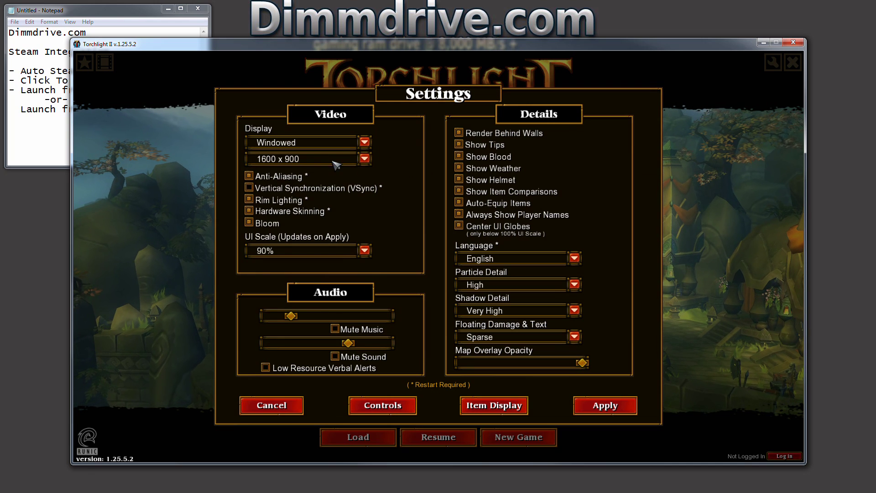
click(795, 43)
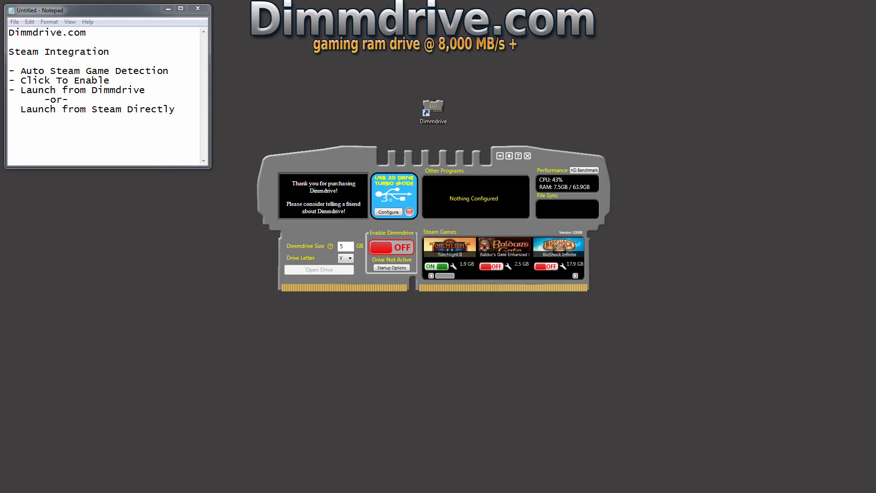
- Page the Steam Games list to Skyrim (14 GB) and select the current Dimmdrive Size value
drag(551, 153, 556, 170)
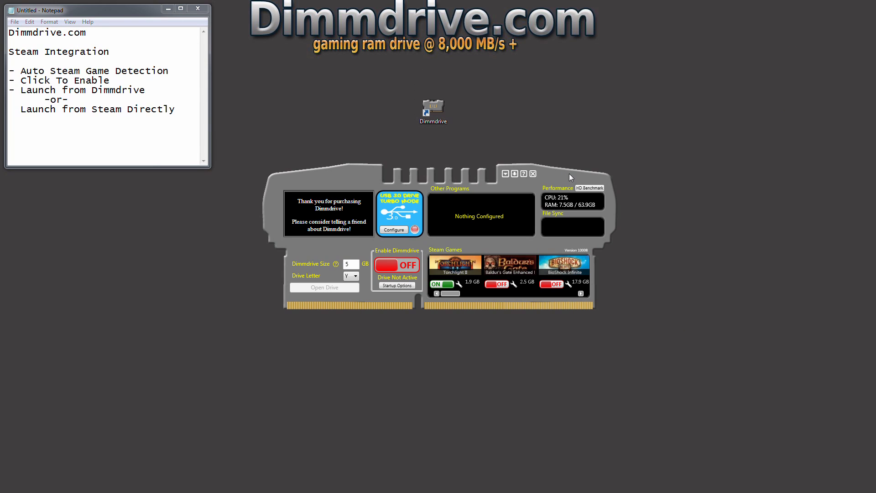
drag(557, 180, 555, 171)
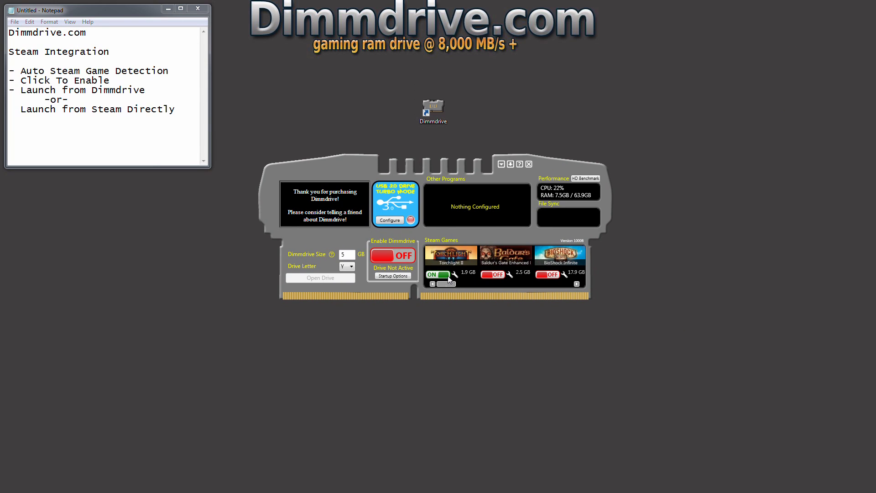
drag(729, 161, 708, 212)
click(433, 283)
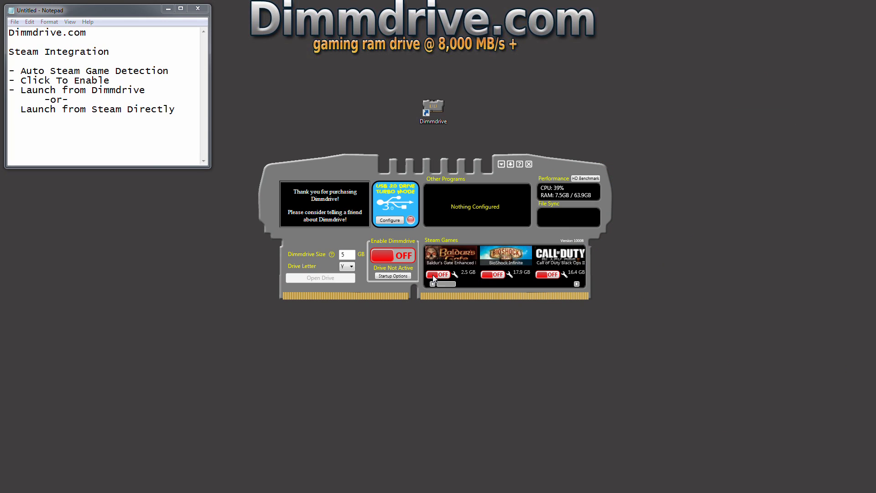
drag(449, 284, 541, 292)
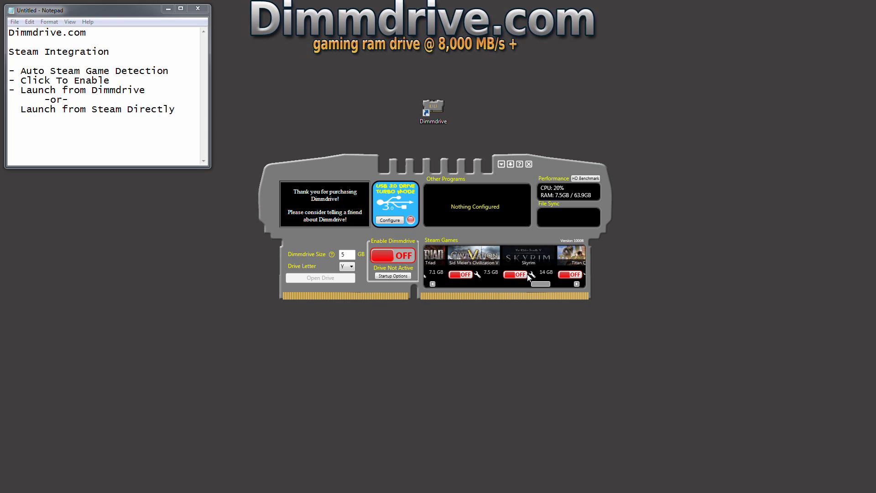
double_click(350, 256)
- Enter 6 as the Dimmdrive Size, switch Skyrim on, and choose TESV.exe as its executable
text(6)
drag(541, 287, 544, 286)
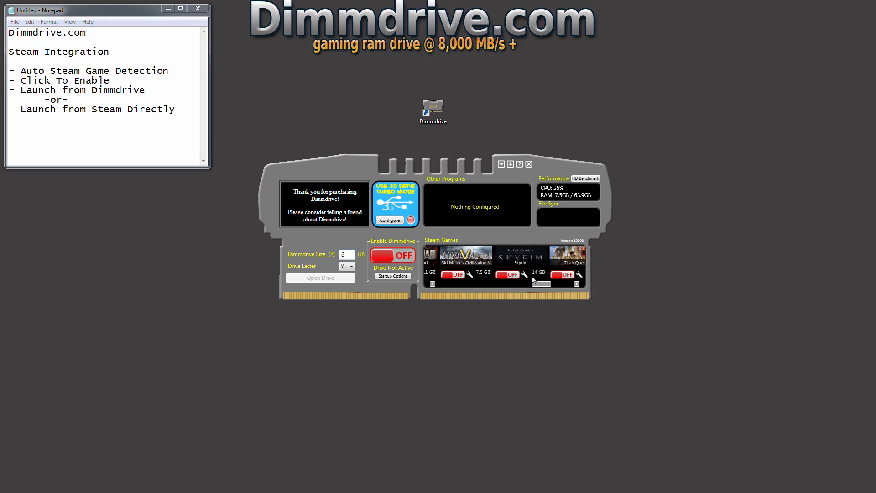
click(508, 275)
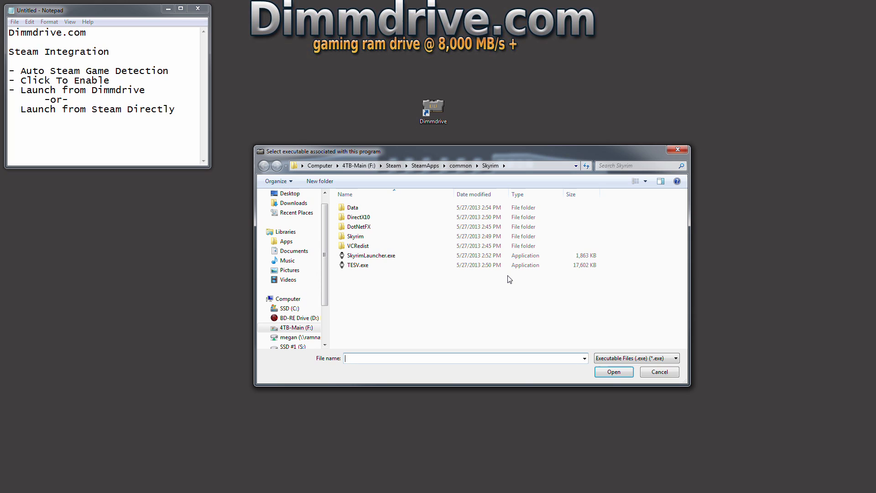
double_click(357, 265)
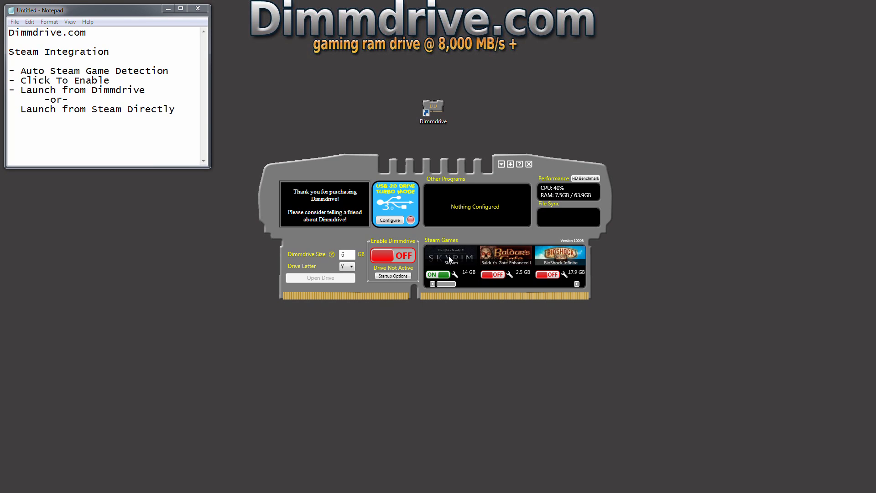
drag(341, 164, 346, 184)
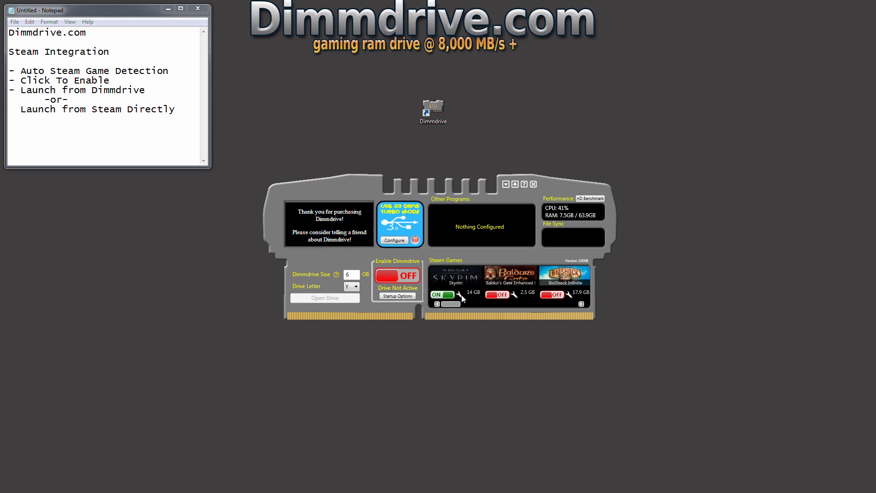
- Attempt enabling the drive, accept the games-too-large warning, then set Skyrim to LESS RAM and Configure
click(398, 276)
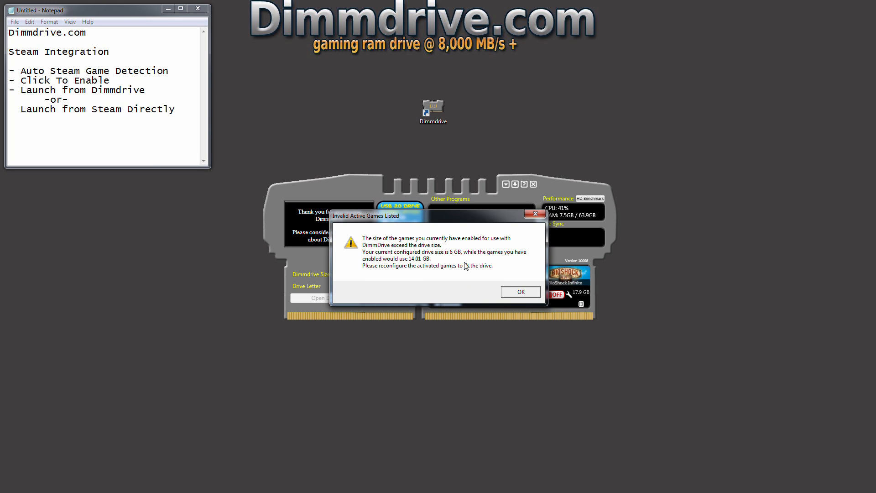
click(518, 293)
click(459, 295)
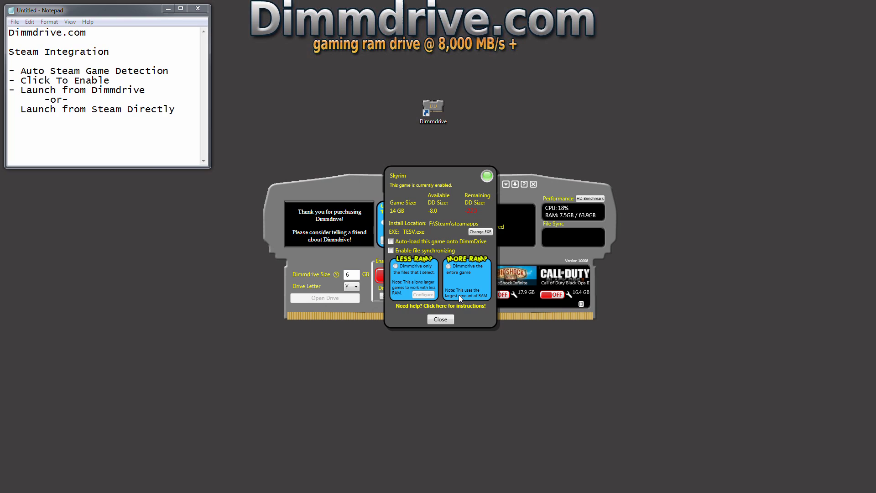
click(396, 266)
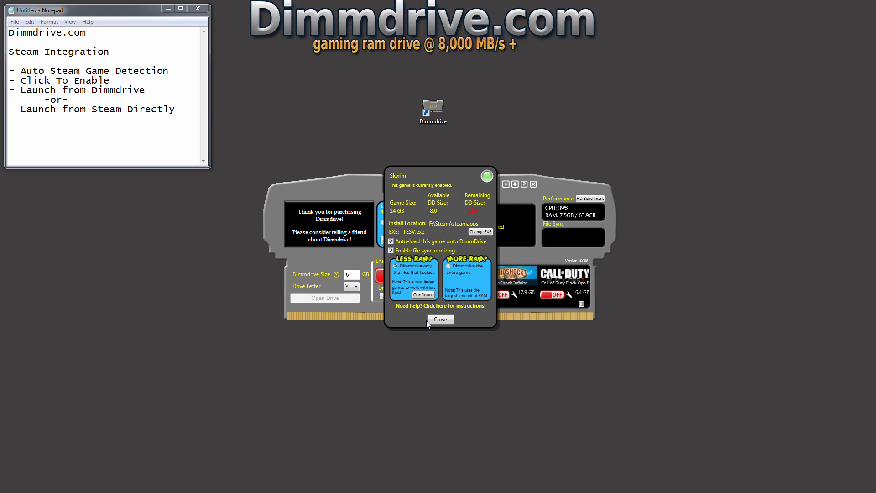
click(425, 295)
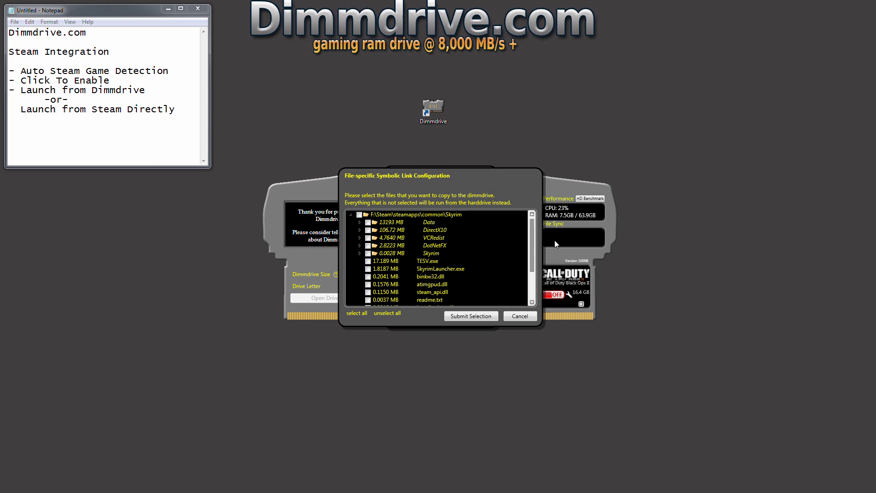
- In Skyrim's Data folder, tick HighResTexturePack02.bsa, HighResTexturePack01.bsa and Dawnguard.bsa
mouse_move(531, 236)
mouse_down()
mouse_move(530, 253)
mouse_move(531, 235)
mouse_up()
click(360, 222)
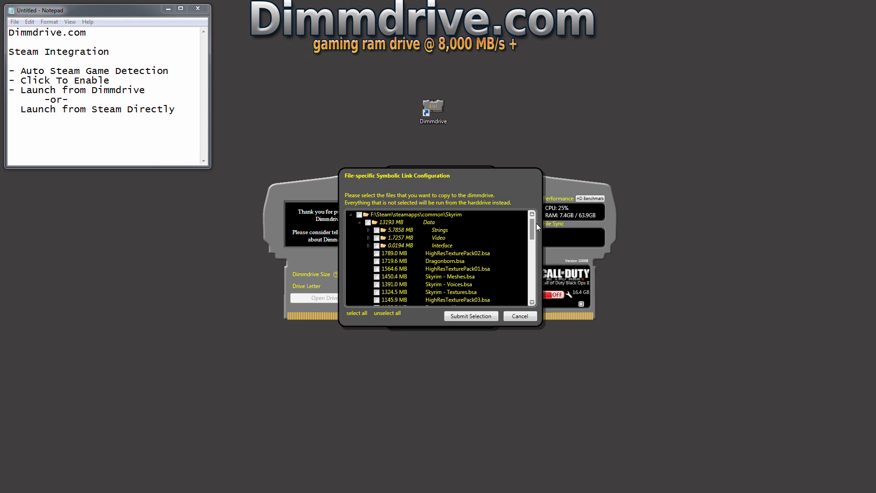
scroll(537, 227, down, 2)
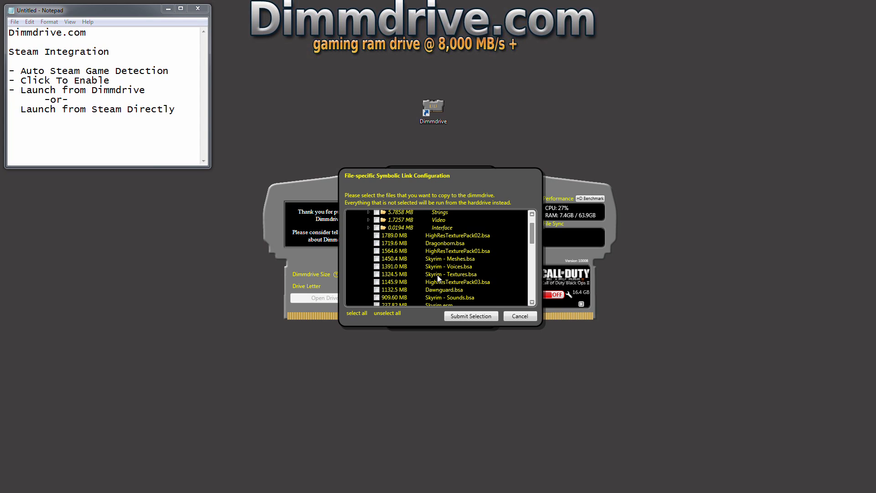
drag(533, 234, 534, 232)
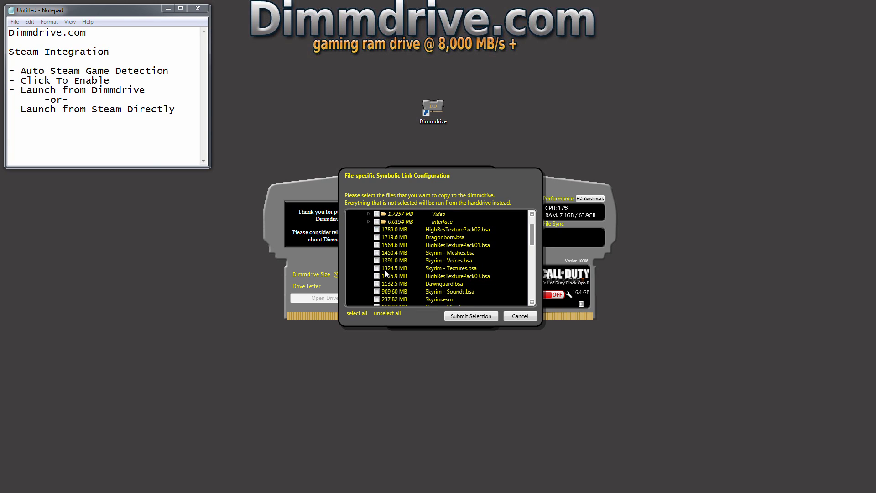
click(377, 230)
click(377, 245)
click(377, 283)
- Submit the three-file Skyrim selection and switch the 6 GB RAM drive on
click(476, 317)
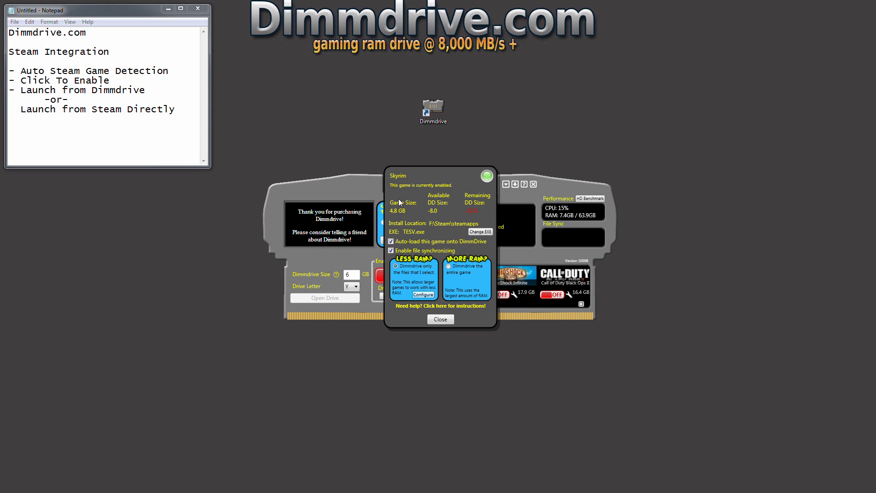
mouse_move(395, 210)
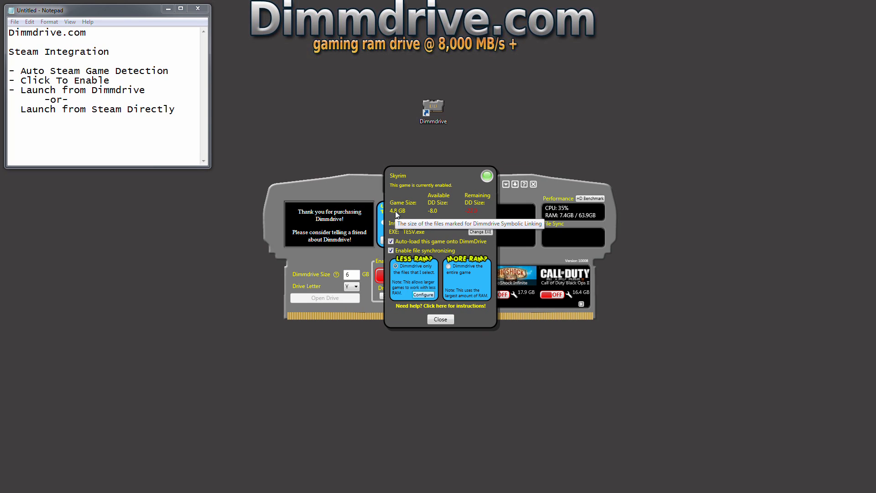
click(441, 320)
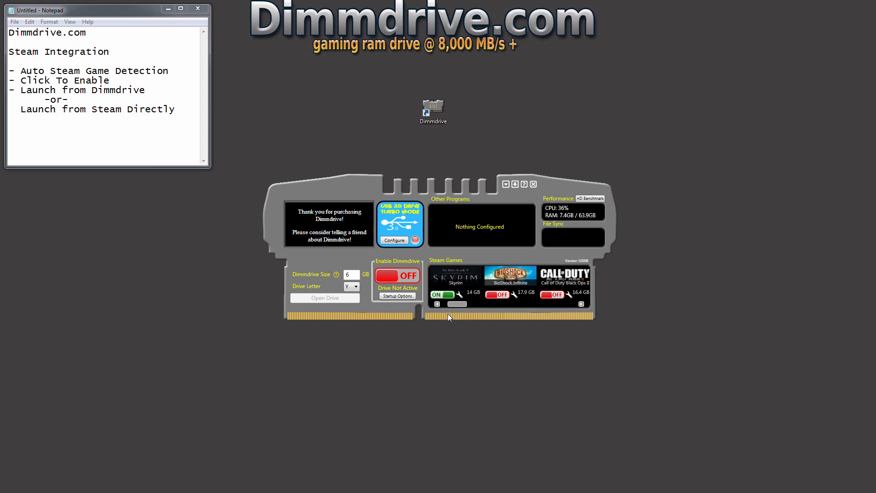
scroll(453, 304, up, 1)
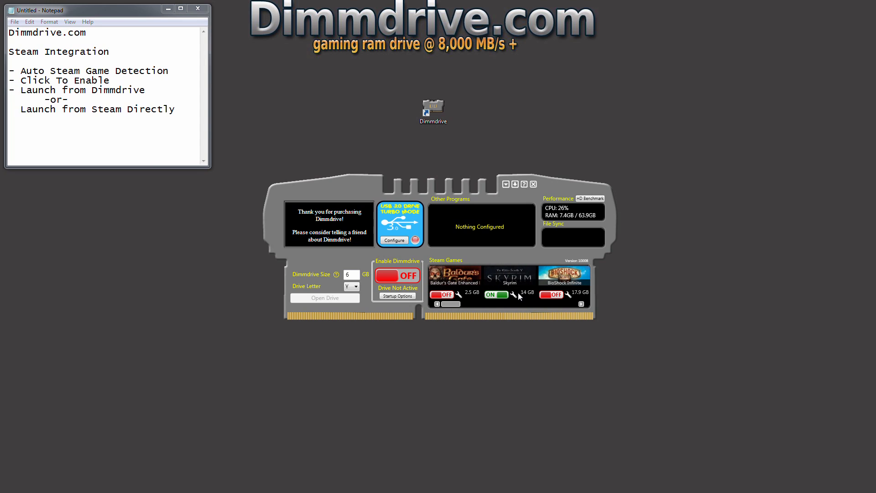
click(404, 276)
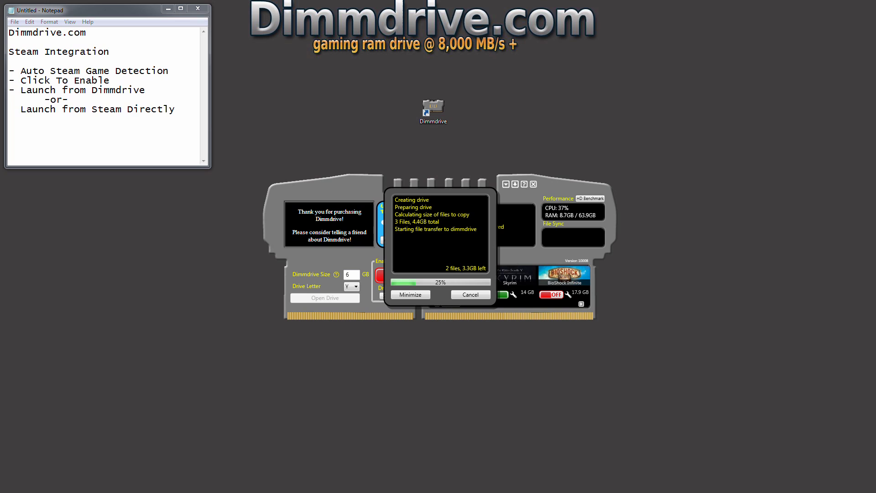
- Rearrange the Dimmdrive desktop shortcut while the drive finishes loading
drag(689, 62, 589, 114)
drag(439, 106, 300, 102)
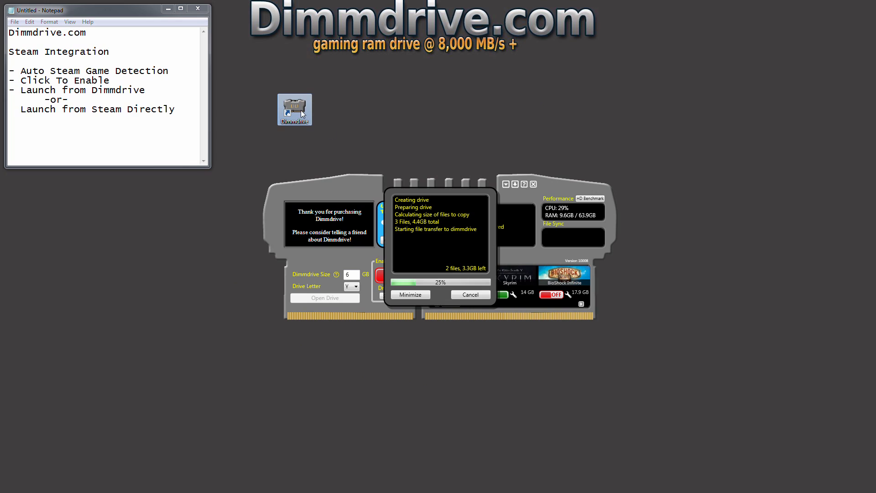
drag(489, 110, 584, 115)
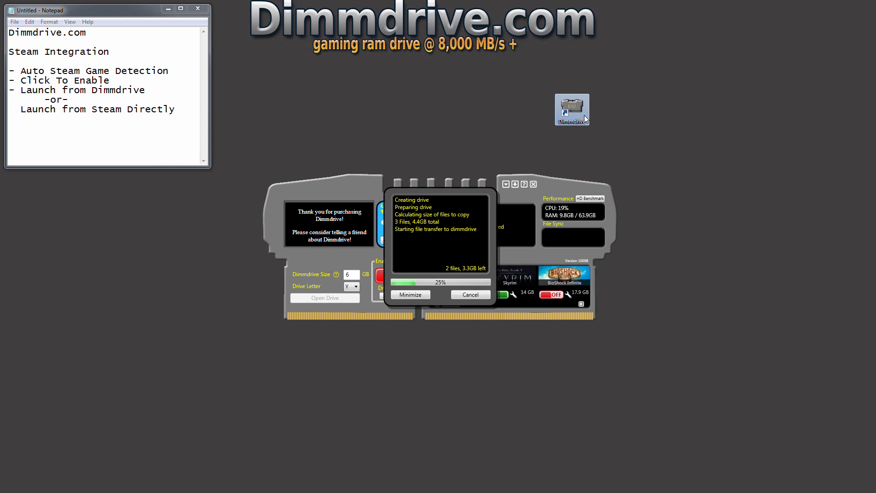
drag(291, 94, 347, 135)
mouse_move(576, 112)
mouse_down()
mouse_move(300, 114)
mouse_move(566, 109)
mouse_move(376, 102)
mouse_move(294, 113)
mouse_move(582, 112)
mouse_up()
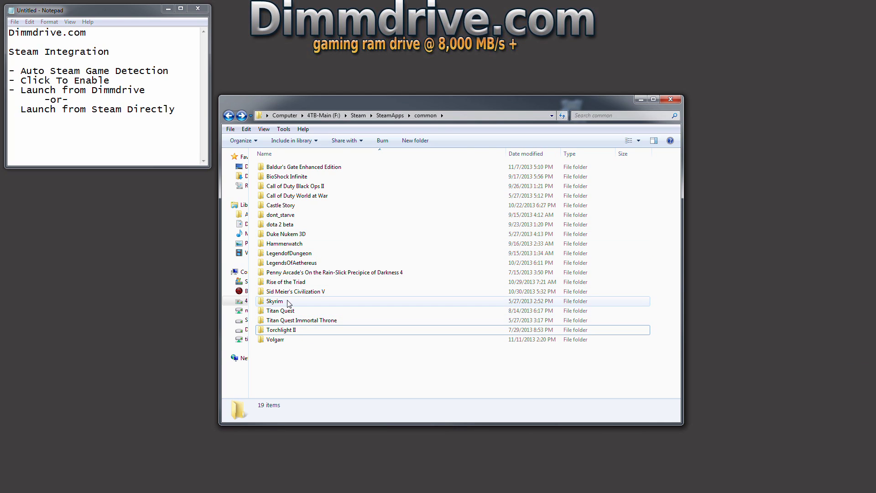
- Check Dawnguard.bsa's Properties in Skyrim's Data folder to confirm it links to the Y: drive
double_click(289, 303)
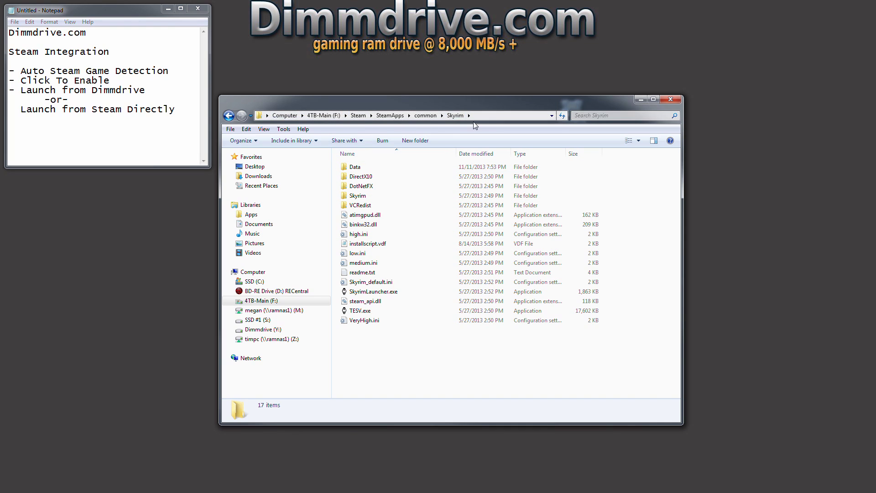
double_click(360, 167)
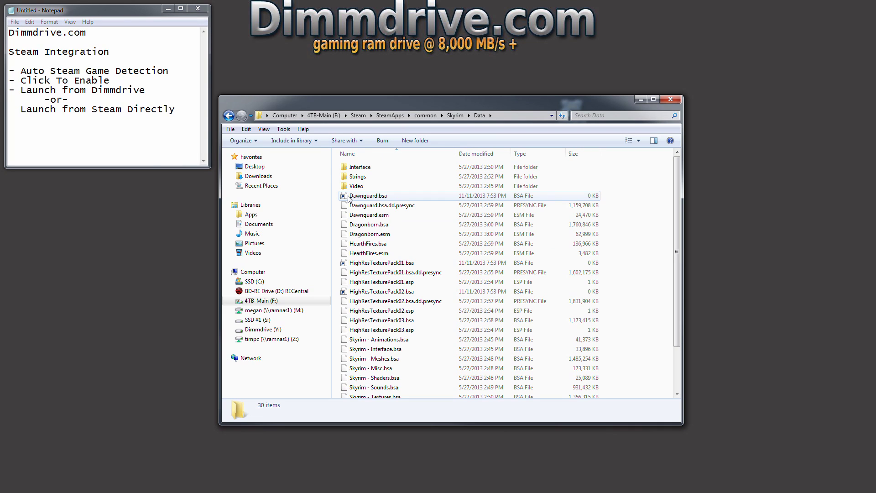
right_click(367, 197)
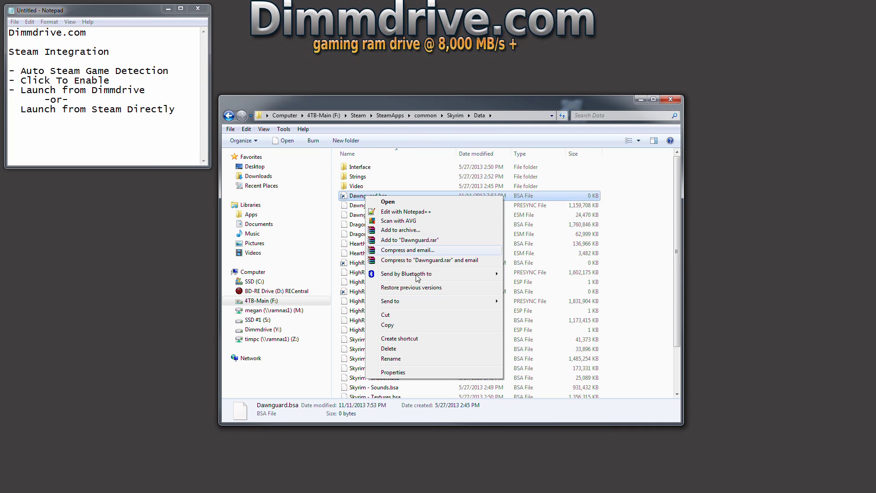
click(401, 374)
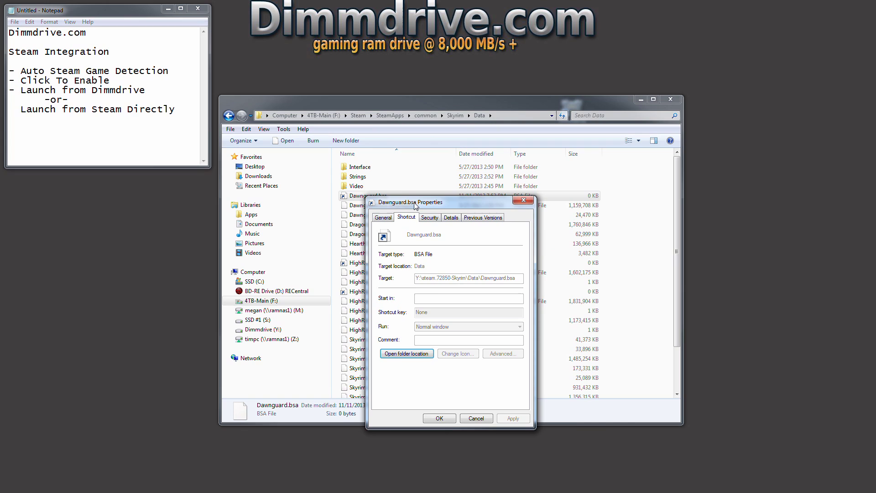
drag(415, 204, 376, 211)
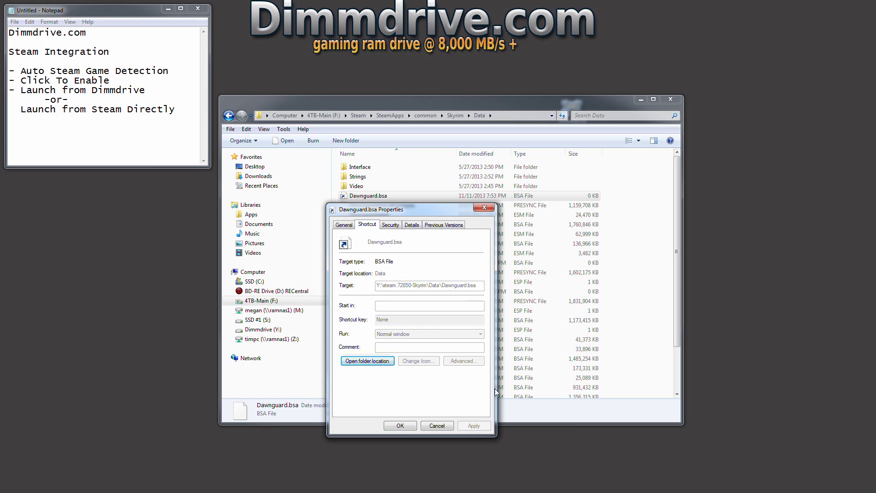
click(437, 425)
drag(557, 103, 548, 242)
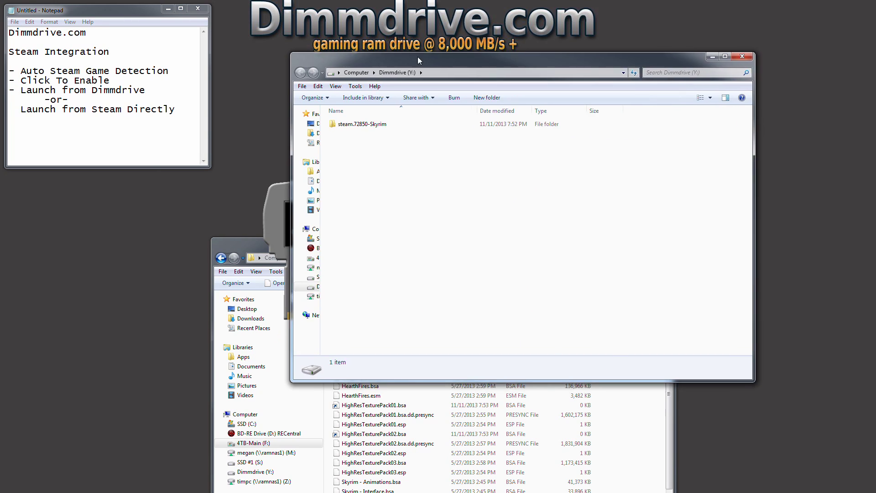
- Open steam.72850-Skyrim > Data on Y: and select the three BSA files to read their 4.38 GB total
drag(418, 57, 384, 85)
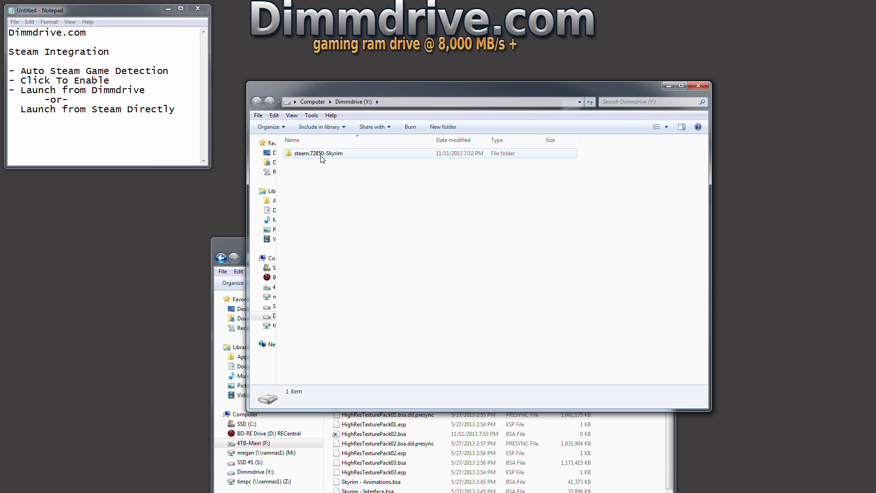
double_click(336, 157)
double_click(335, 159)
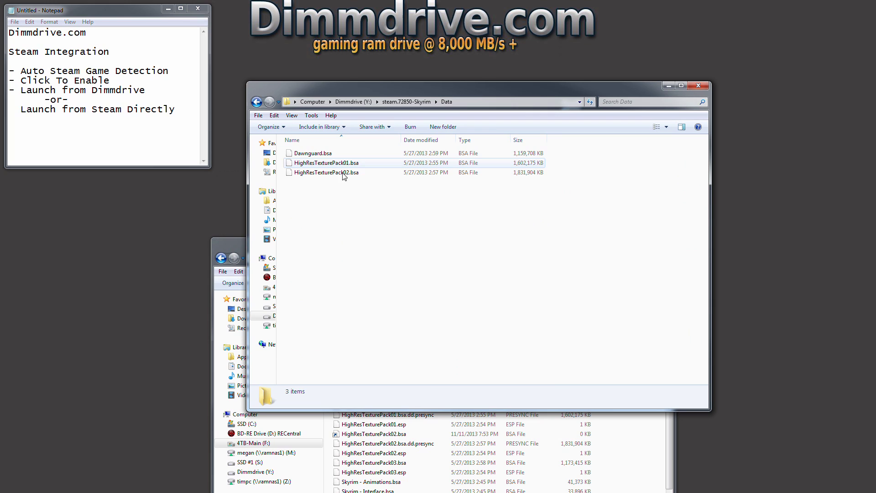
drag(390, 228, 294, 145)
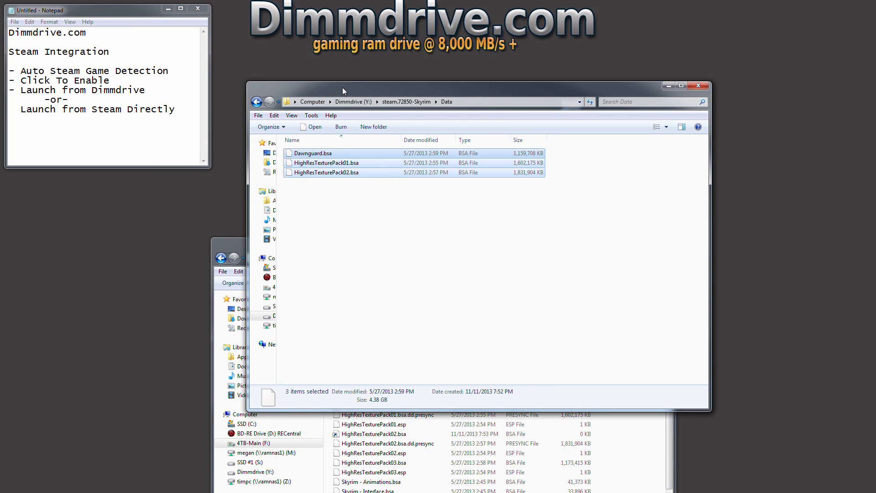
drag(344, 89, 492, 89)
drag(362, 181, 150, 210)
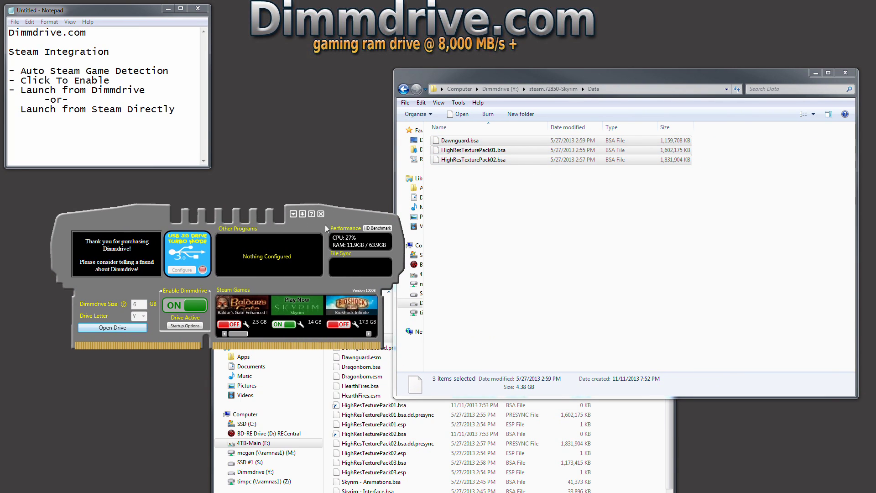
click(490, 185)
drag(404, 93, 447, 94)
drag(558, 226, 588, 251)
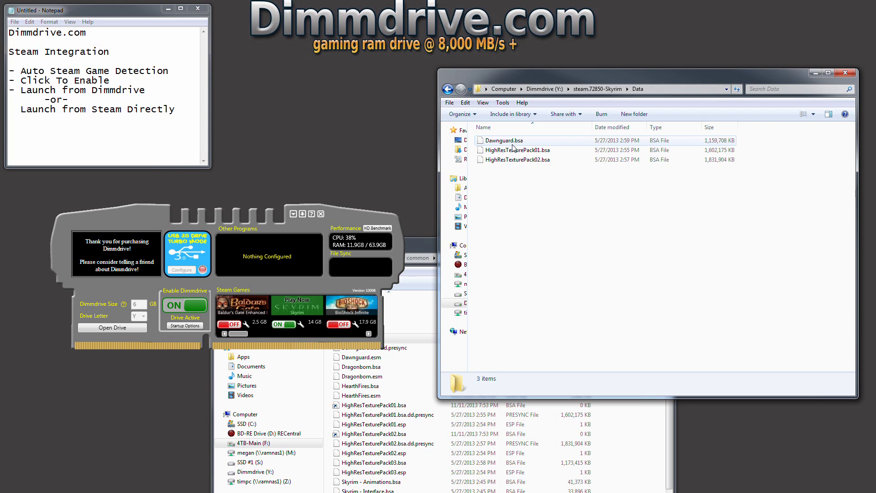
- Close the Y: window, minimize Skyrim's Data window, and switch the RAM drive off
click(845, 72)
click(562, 246)
click(633, 242)
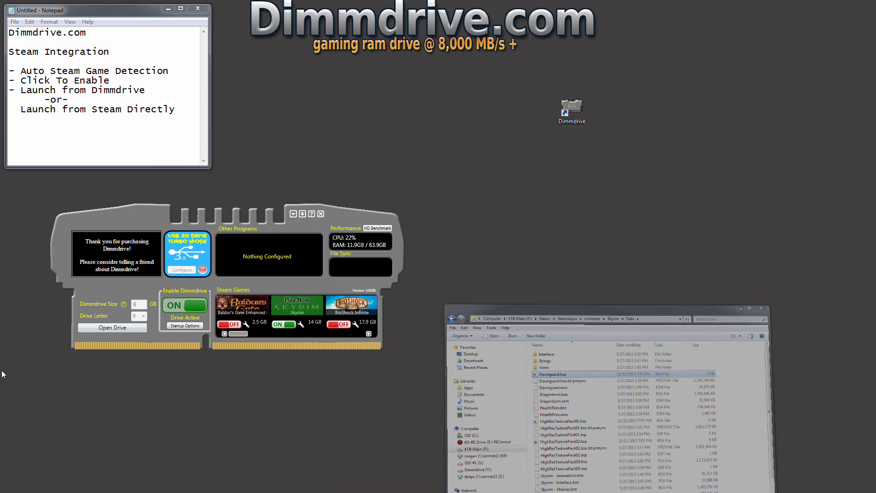
click(187, 305)
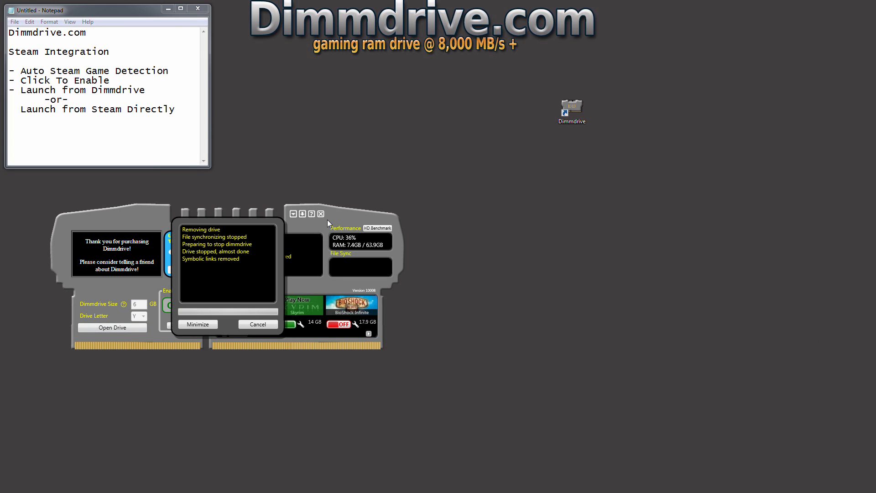
drag(338, 220, 525, 184)
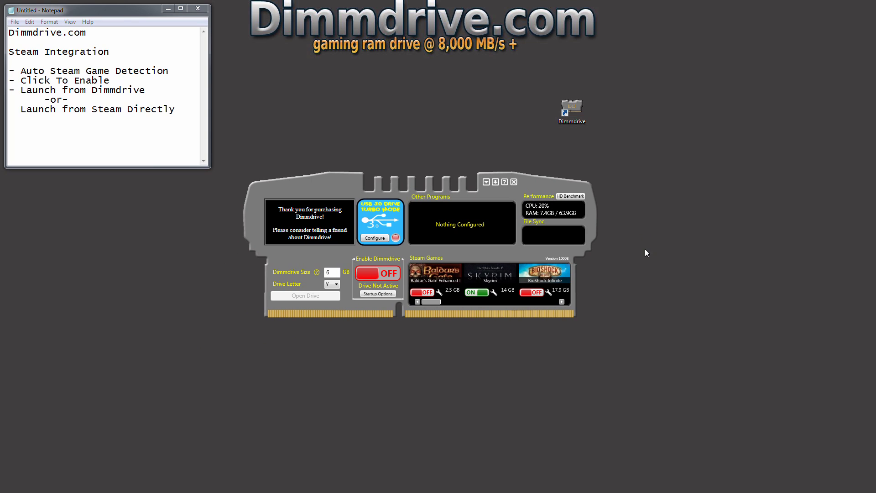
drag(423, 303, 555, 305)
- Disable Skyrim and enable Torchlight II (1.9 GB) on the RAM drive
click(475, 294)
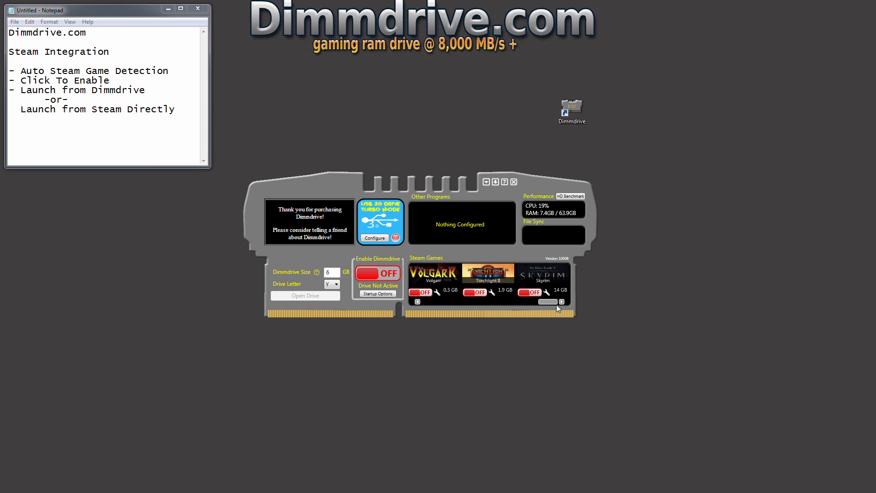
click(477, 293)
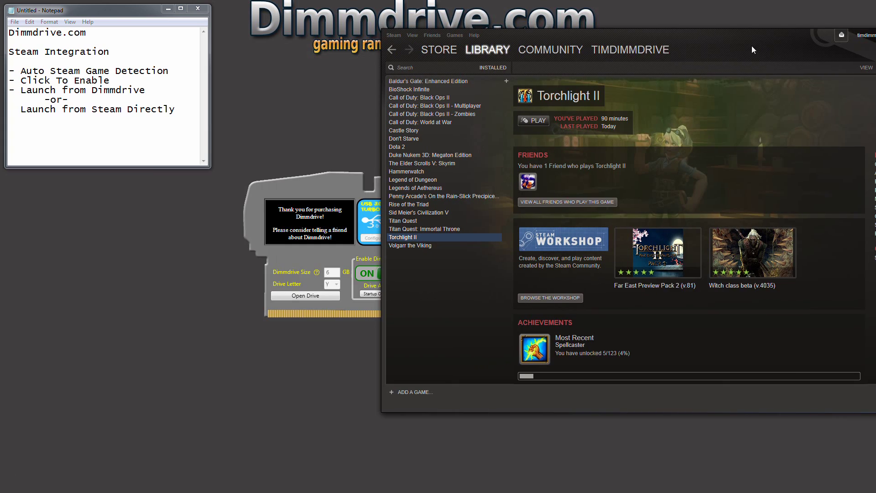
drag(752, 46, 556, 63)
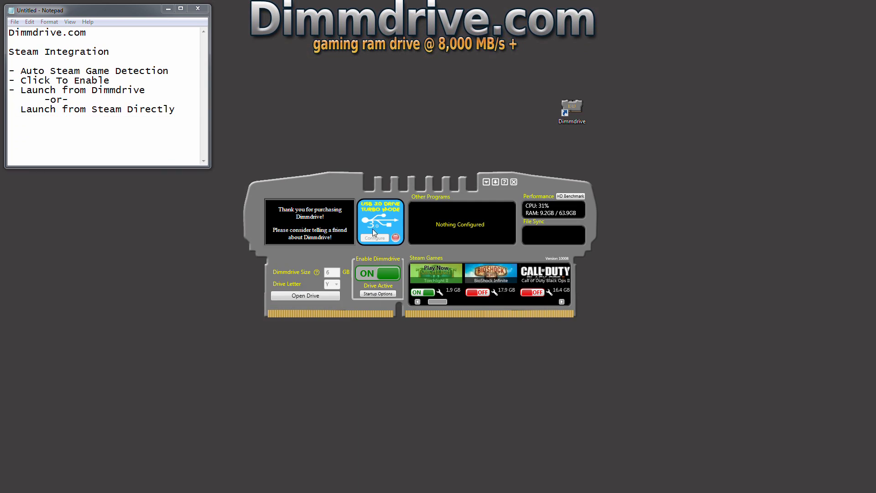
drag(336, 178, 319, 238)
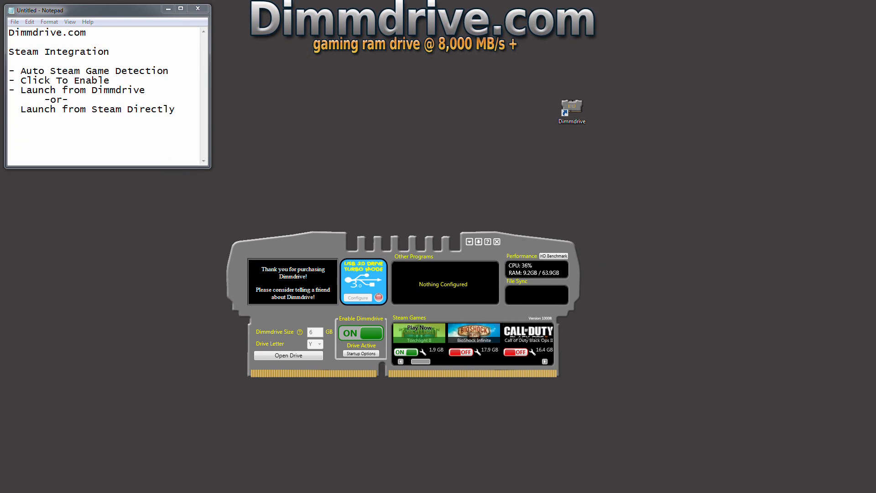
- Delete the Firefox desktop shortcut
drag(749, 270, 642, 149)
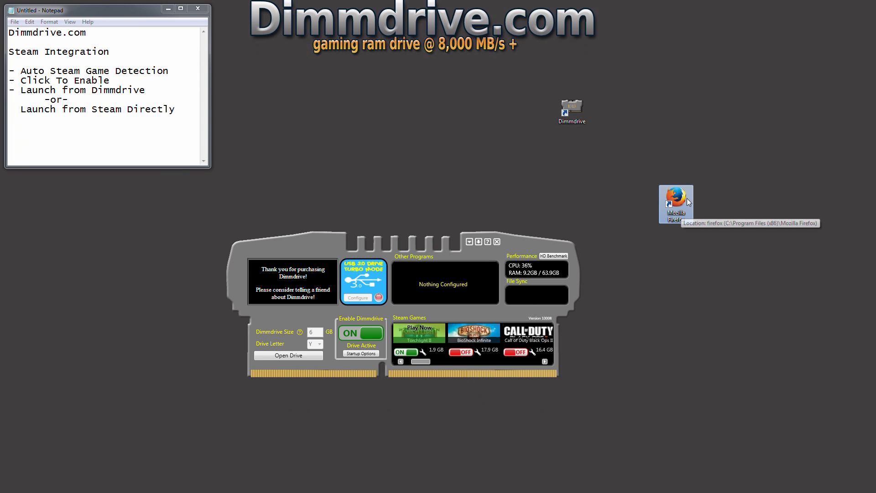
key(Delete)
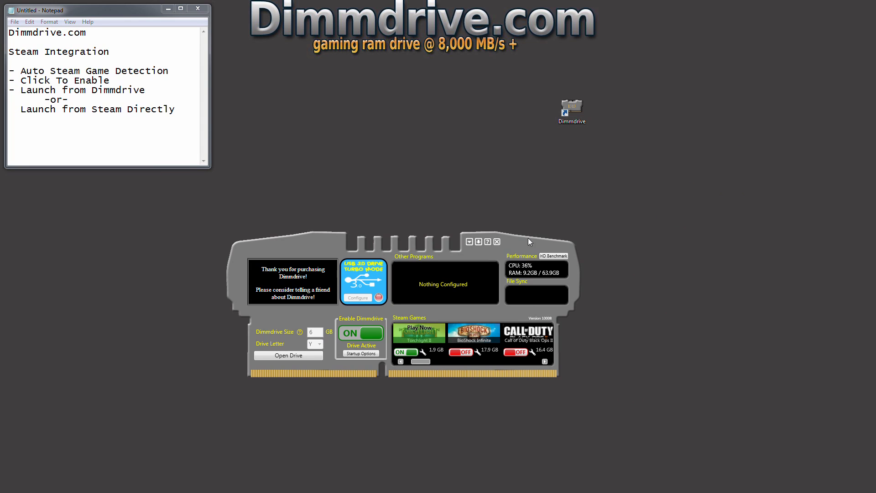
drag(529, 238, 567, 174)
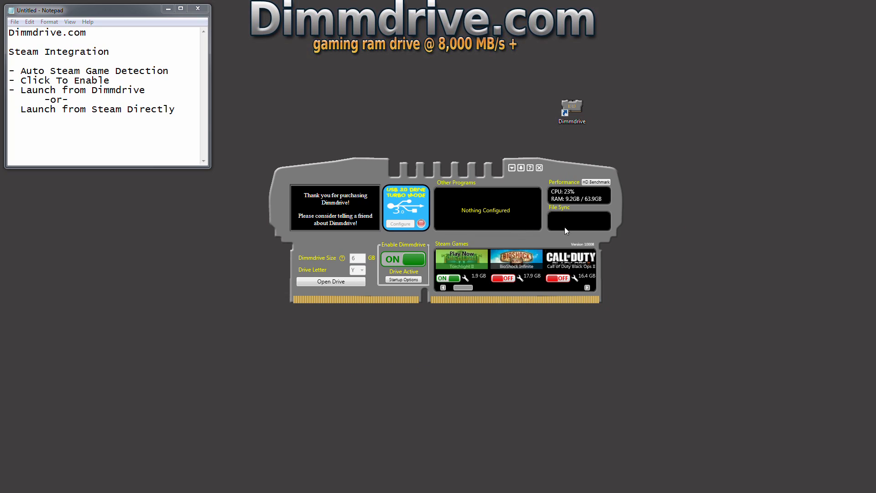
mouse_move(469, 288)
mouse_down()
mouse_move(586, 288)
mouse_move(458, 298)
mouse_up()
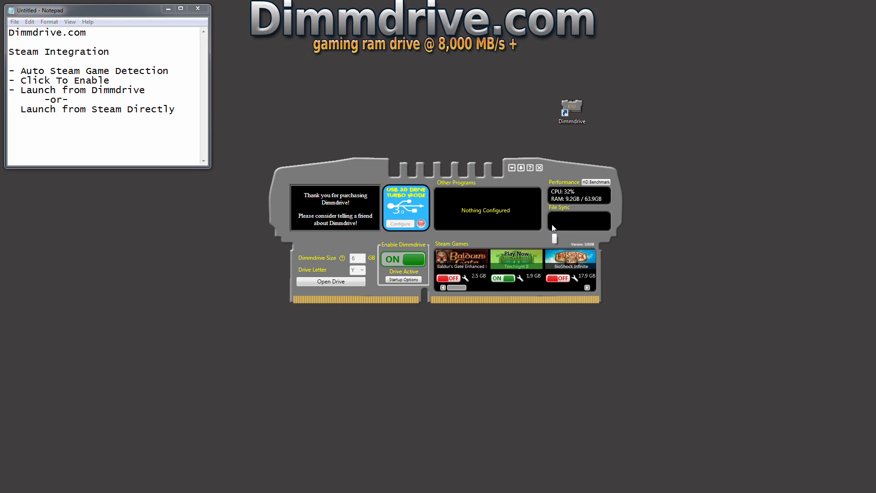
drag(665, 291, 657, 219)
mouse_move(456, 288)
mouse_down()
mouse_move(581, 292)
mouse_move(452, 296)
mouse_up()
mouse_move(566, 168)
mouse_down()
mouse_move(563, 179)
mouse_move(554, 176)
mouse_up()
drag(582, 107, 408, 106)
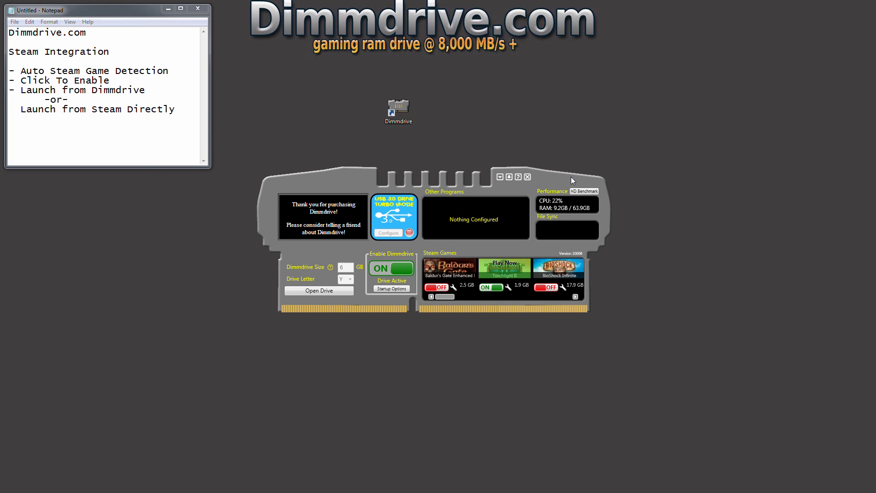
drag(571, 176, 544, 179)
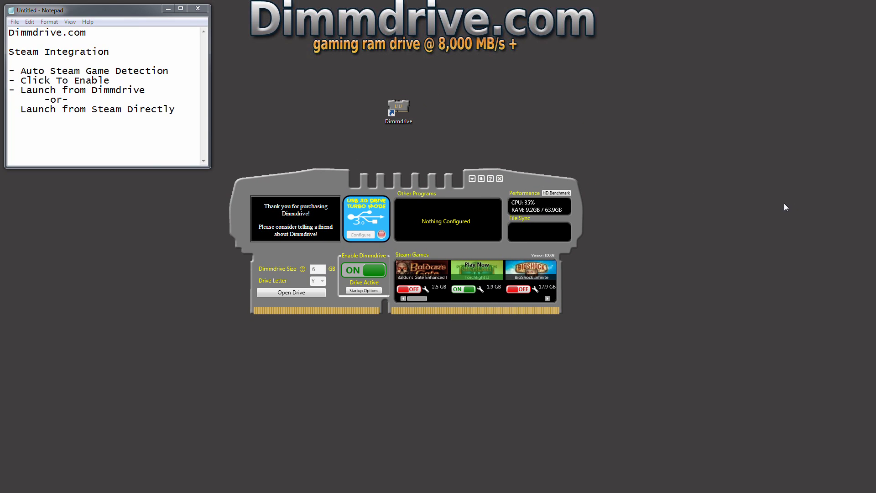